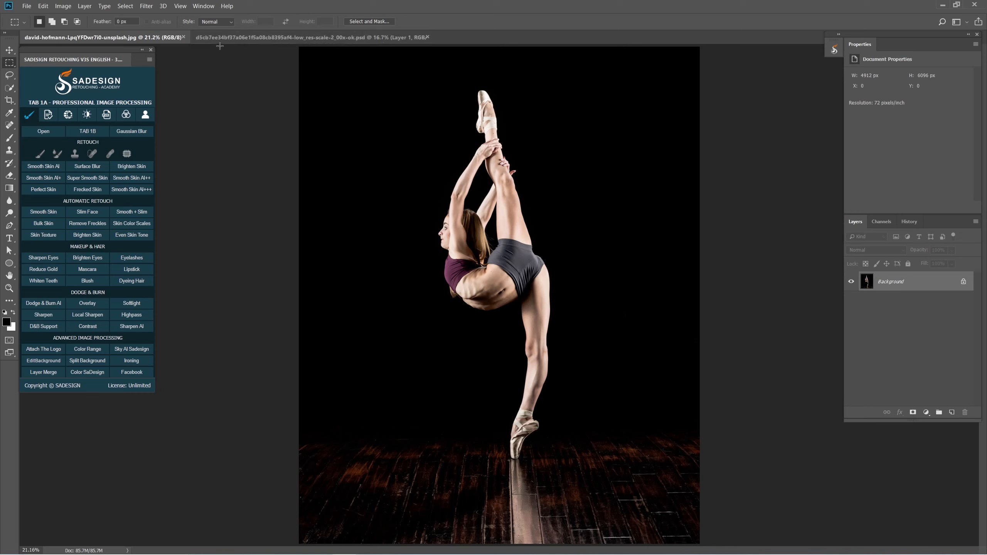
Step: Select the dancer automatically with Subject and open the selection in Select and Mask
{"action": "left_click", "coordinate": [125, 6]}
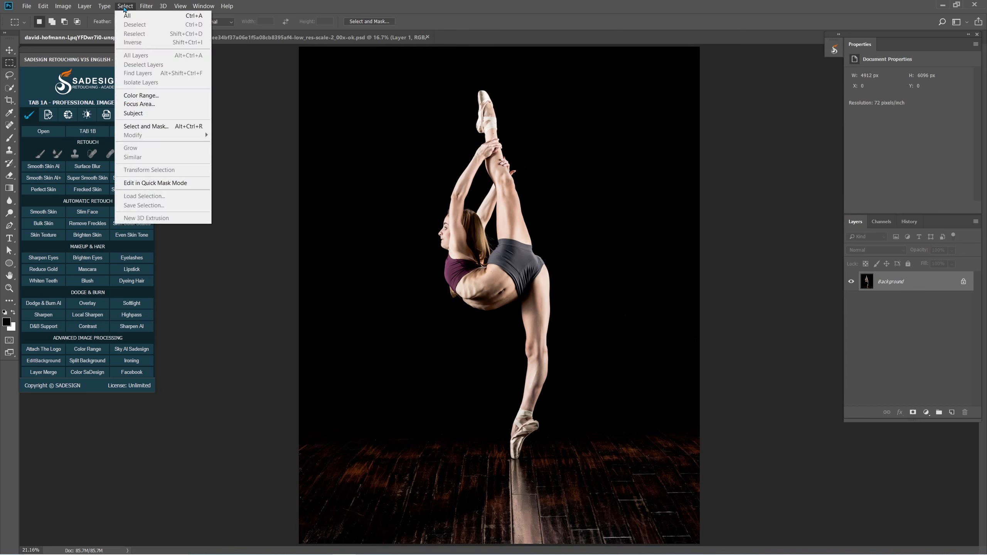
{"action": "left_click", "coordinate": [174, 115]}
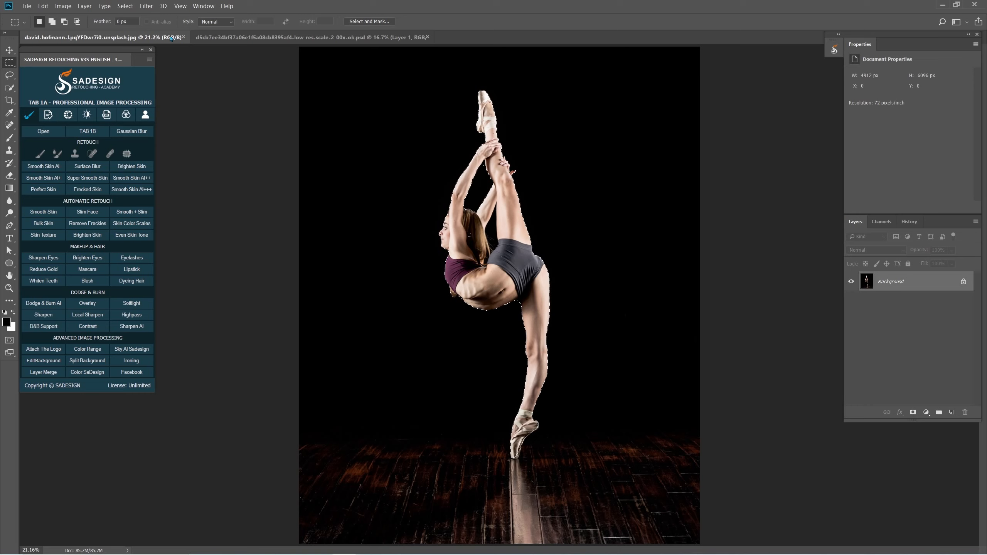
{"action": "left_click", "coordinate": [126, 6]}
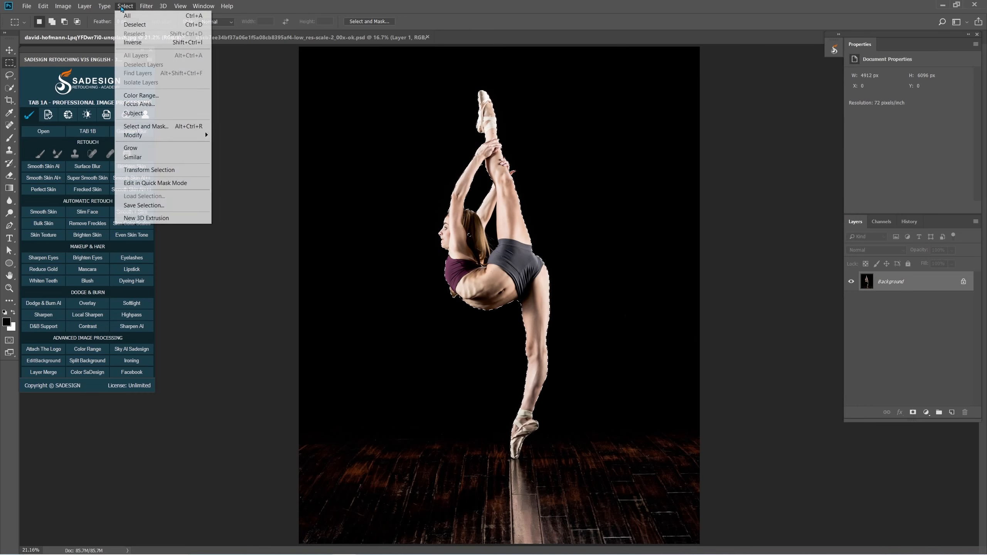
{"action": "left_click", "coordinate": [202, 128]}
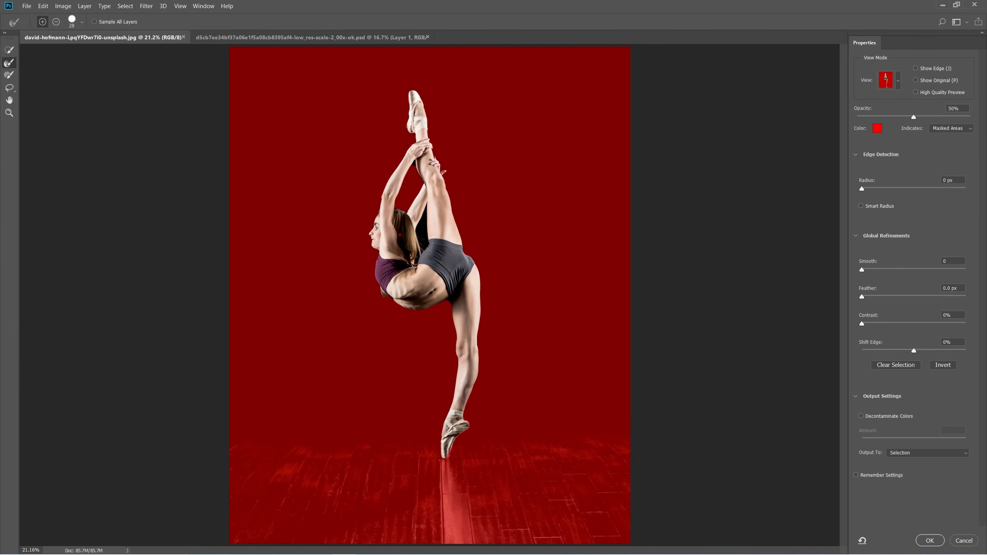
Step: Refine the selection edge at the toe of the standing pointe shoe with the Refine Edge Brush
{"action": "left_click", "coordinate": [7, 62]}
{"action": "scroll", "coordinate": [434, 451], "scroll_direction": "up", "scroll_amount": 3}
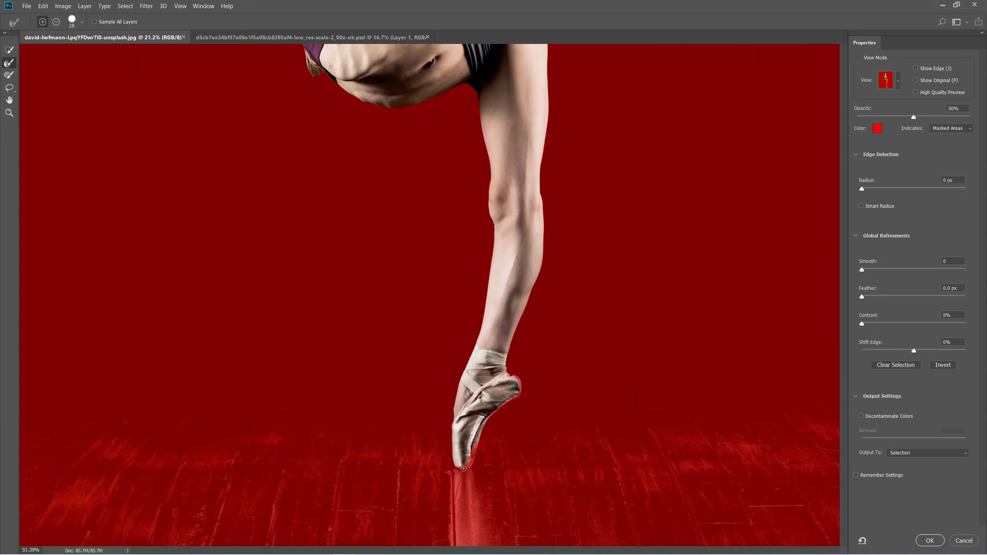
{"action": "mouse_move", "coordinate": [468, 458]}
{"action": "left_mouse_down"}
{"action": "mouse_move", "coordinate": [477, 441]}
{"action": "mouse_move", "coordinate": [467, 460]}
{"action": "left_mouse_up"}
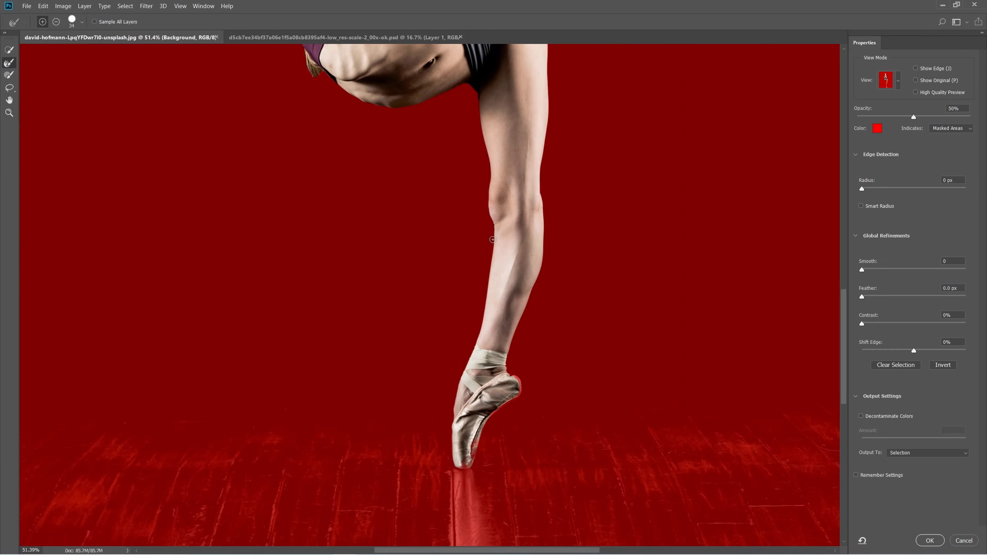
Step: Brush out the dark background between the hair and raised leg, and refine the selection around the dancer's hair
{"action": "left_click_drag", "start_coordinate": [493, 240], "coordinate": [558, 514]}
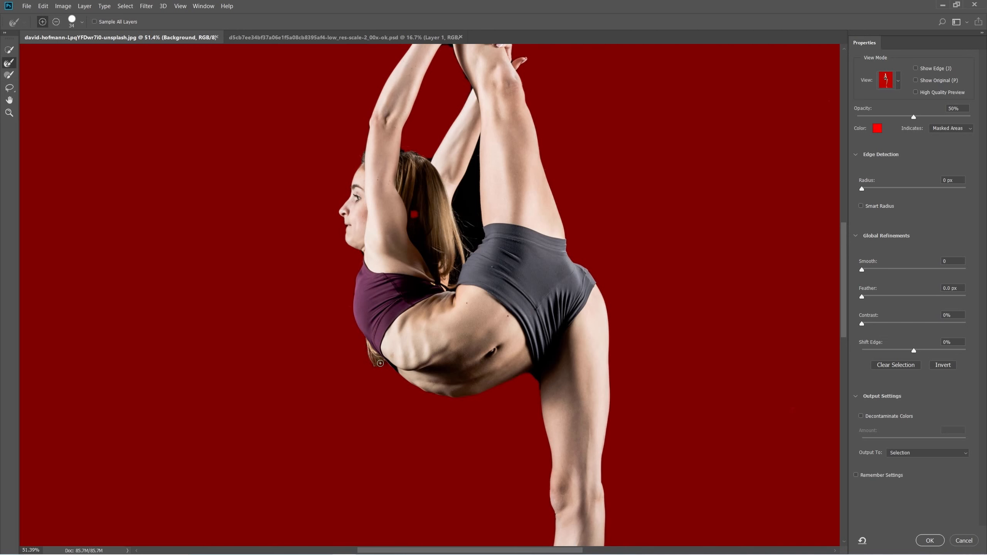
{"action": "scroll", "coordinate": [468, 239], "scroll_direction": "up", "scroll_amount": 3}
{"action": "mouse_move", "coordinate": [474, 94]}
{"action": "left_mouse_down"}
{"action": "mouse_move", "coordinate": [438, 165]}
{"action": "mouse_move", "coordinate": [453, 173]}
{"action": "mouse_move", "coordinate": [462, 217]}
{"action": "mouse_move", "coordinate": [487, 111]}
{"action": "mouse_move", "coordinate": [478, 243]}
{"action": "mouse_move", "coordinate": [483, 180]}
{"action": "mouse_move", "coordinate": [485, 224]}
{"action": "mouse_move", "coordinate": [480, 252]}
{"action": "mouse_move", "coordinate": [454, 181]}
{"action": "mouse_move", "coordinate": [461, 272]}
{"action": "mouse_move", "coordinate": [471, 242]}
{"action": "mouse_move", "coordinate": [457, 240]}
{"action": "mouse_move", "coordinate": [457, 277]}
{"action": "mouse_move", "coordinate": [444, 267]}
{"action": "mouse_move", "coordinate": [435, 311]}
{"action": "mouse_move", "coordinate": [457, 265]}
{"action": "left_mouse_up"}
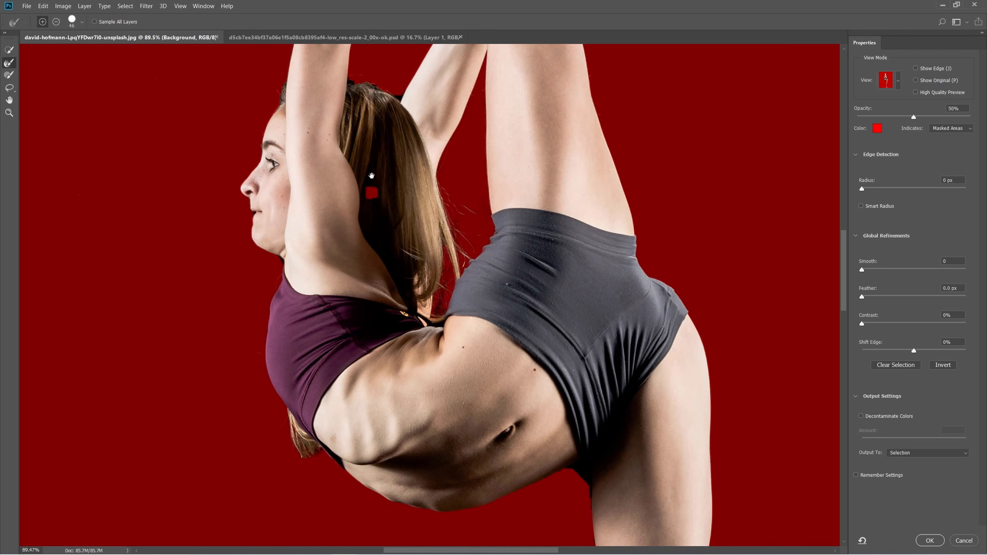
{"action": "left_click_drag", "start_coordinate": [372, 176], "coordinate": [437, 306]}
{"action": "left_click", "coordinate": [435, 311]}
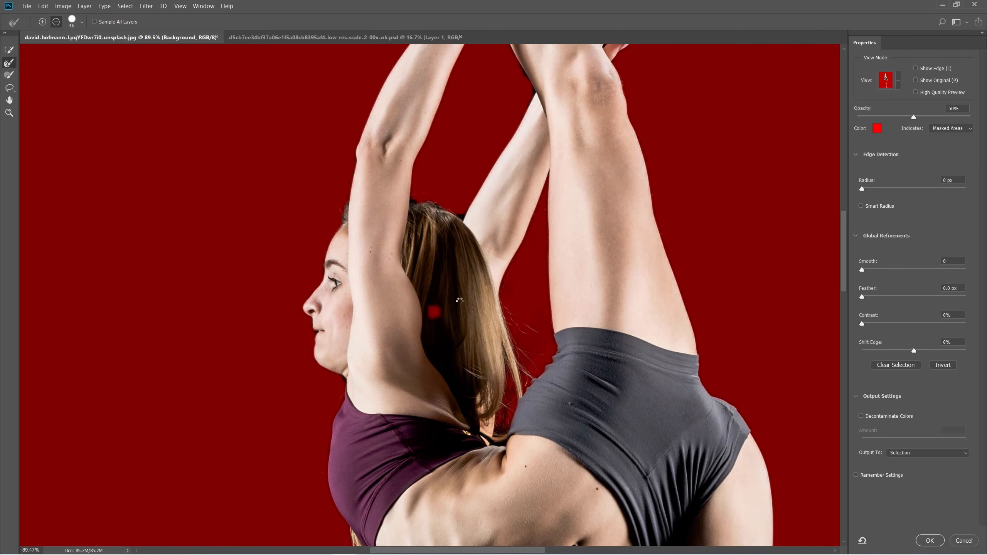
{"action": "left_click_drag", "start_coordinate": [458, 212], "coordinate": [414, 200]}
Step: Refine the selection edge in the gap between the dancer's raised arm and raised leg
{"action": "scroll", "coordinate": [493, 214], "scroll_direction": "up", "scroll_amount": 5}
{"action": "left_click_drag", "start_coordinate": [472, 132], "coordinate": [458, 187]}
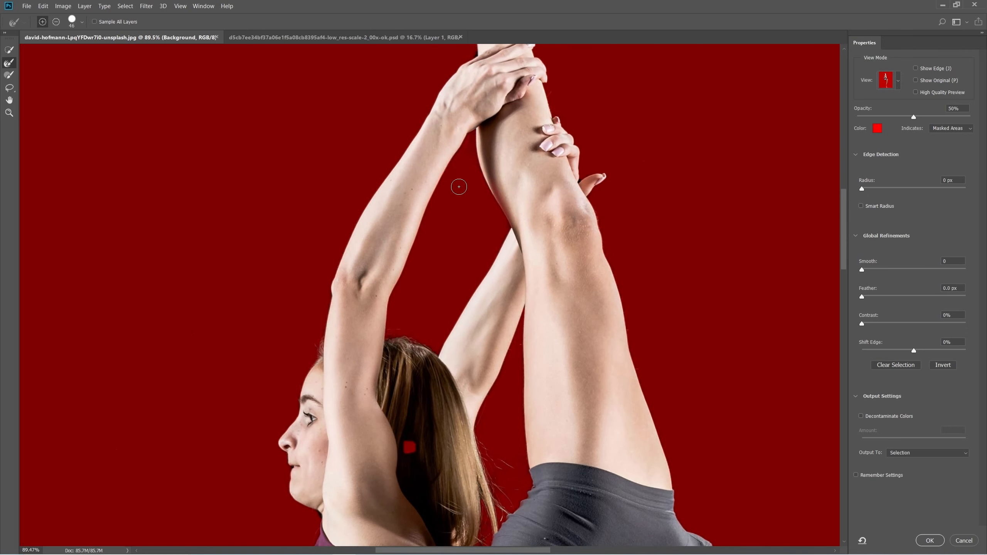
{"action": "right_click", "coordinate": [523, 214], "text": "alt"}
{"action": "mouse_move", "coordinate": [477, 164]}
{"action": "left_mouse_down"}
{"action": "mouse_move", "coordinate": [478, 211]}
{"action": "mouse_move", "coordinate": [473, 177]}
{"action": "mouse_move", "coordinate": [458, 185]}
{"action": "left_mouse_up"}
{"action": "key", "text": "ctrl+0"}
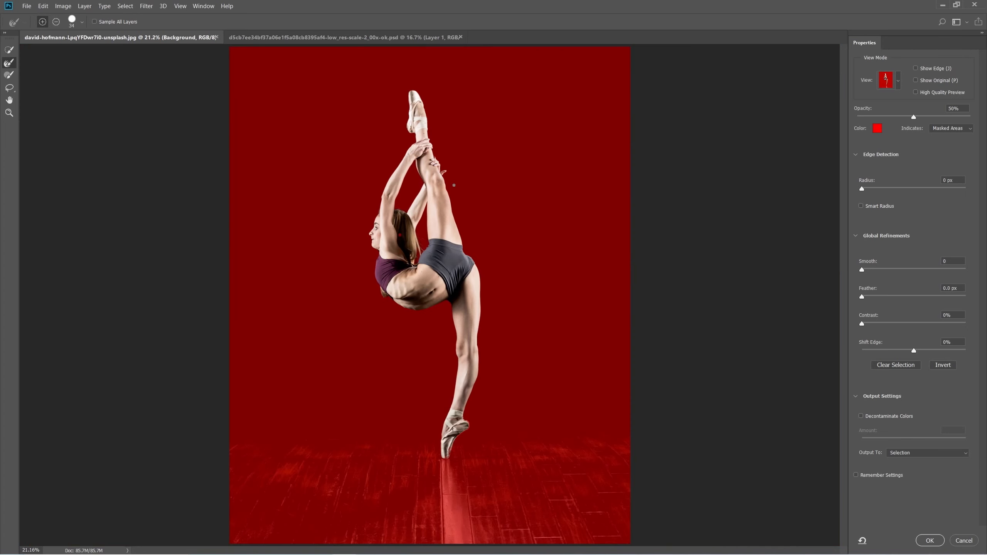
Step: Output the refined selection as a New Layer with Layer Mask
{"action": "left_click", "coordinate": [905, 454]}
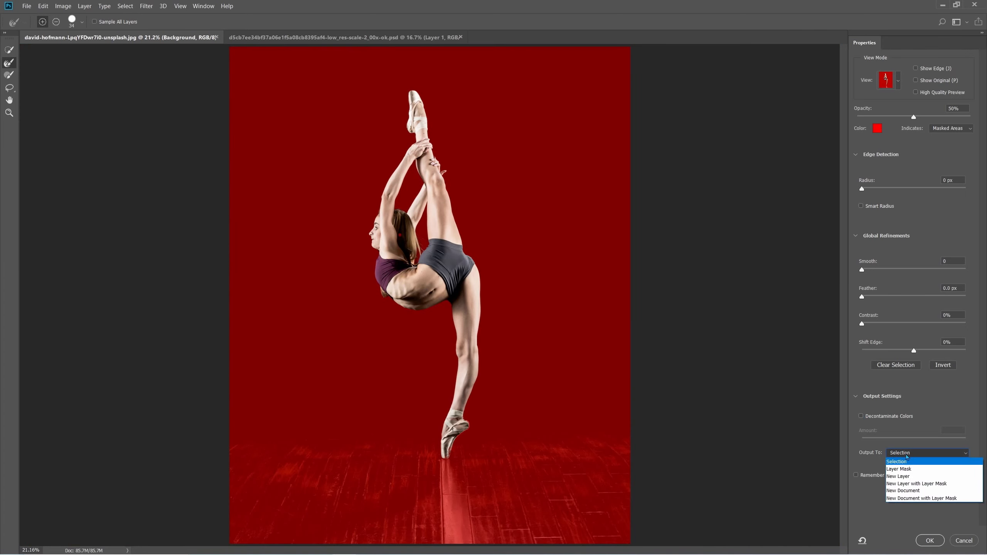
{"action": "left_click", "coordinate": [928, 485]}
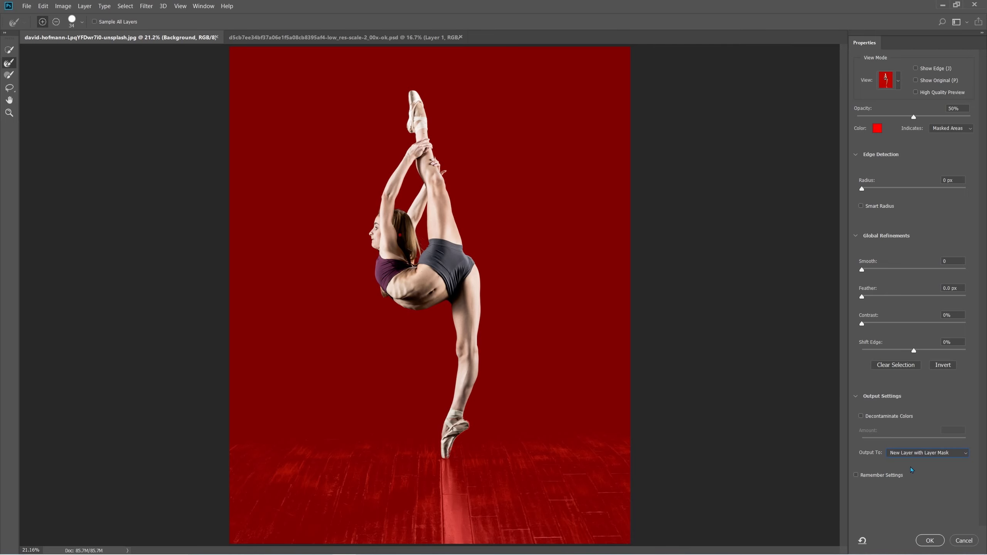
{"action": "left_click", "coordinate": [930, 541]}
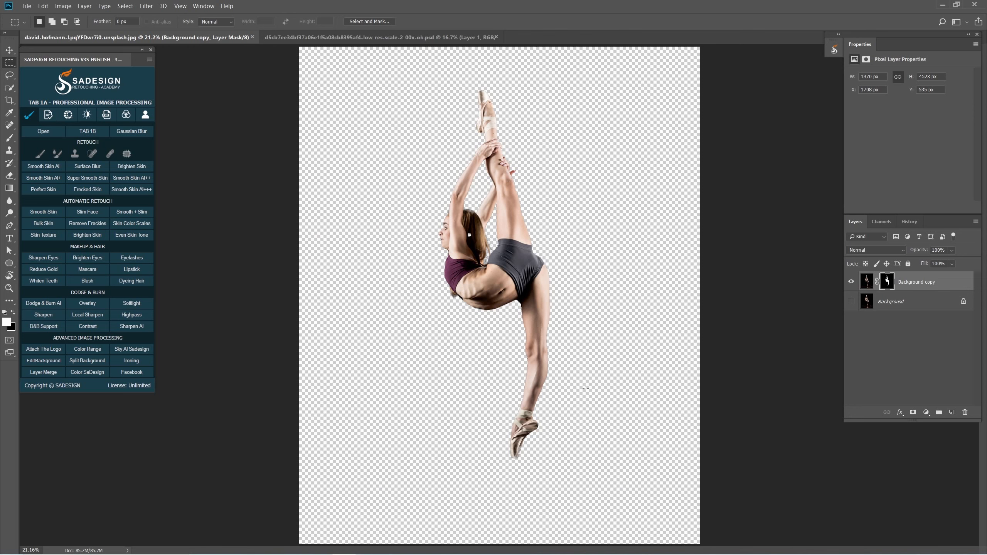
Step: Add a black (000000) Solid Color fill layer directly above the Background layer, beneath the dancer cutout
{"action": "key", "text": "b"}
{"action": "left_click", "coordinate": [881, 306]}
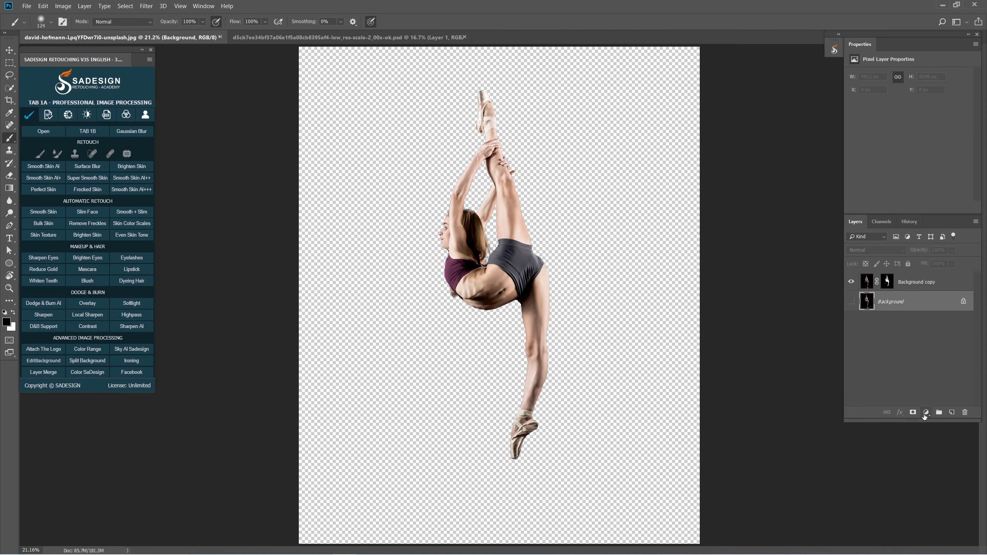
{"action": "left_click", "coordinate": [926, 413]}
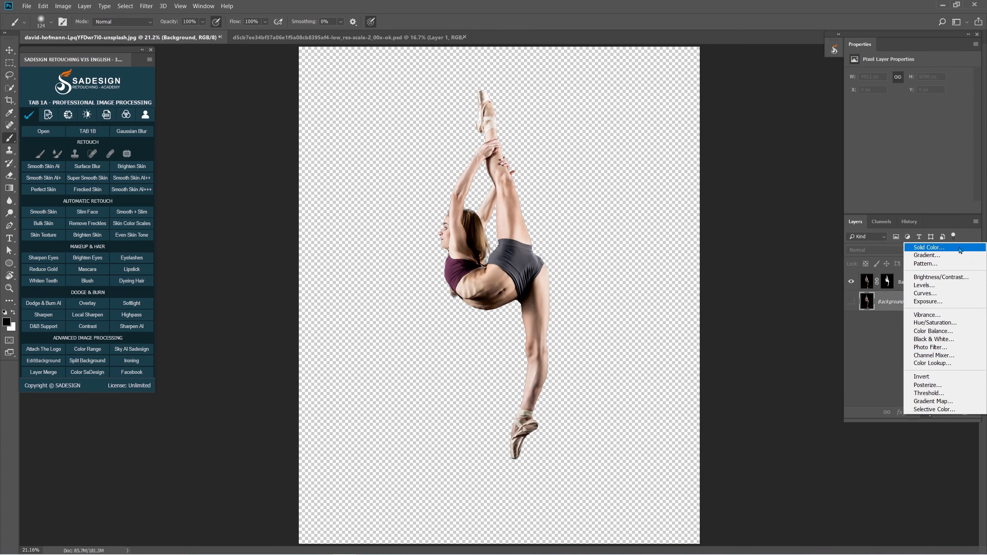
{"action": "left_click", "coordinate": [961, 251]}
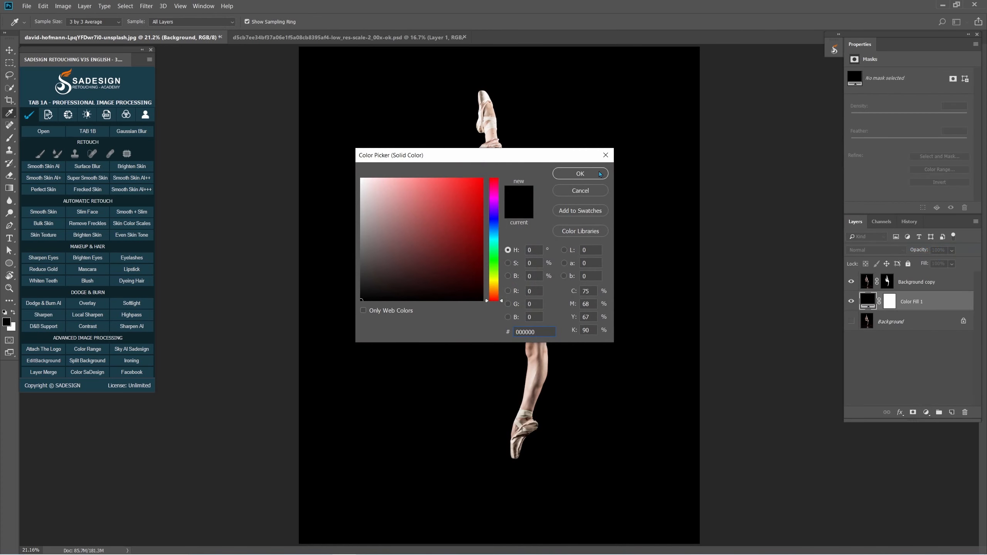
{"action": "left_click", "coordinate": [580, 174]}
Step: Duplicate the masked dancer layer and convert the copy to black and white with the Default preset
{"action": "left_click", "coordinate": [907, 283]}
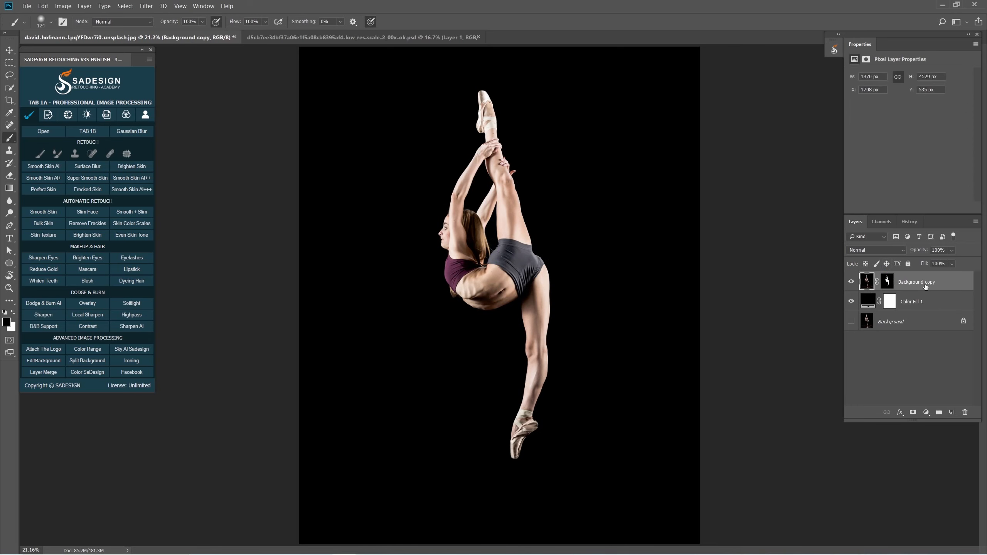
{"action": "left_click_drag", "start_coordinate": [907, 283], "coordinate": [952, 414]}
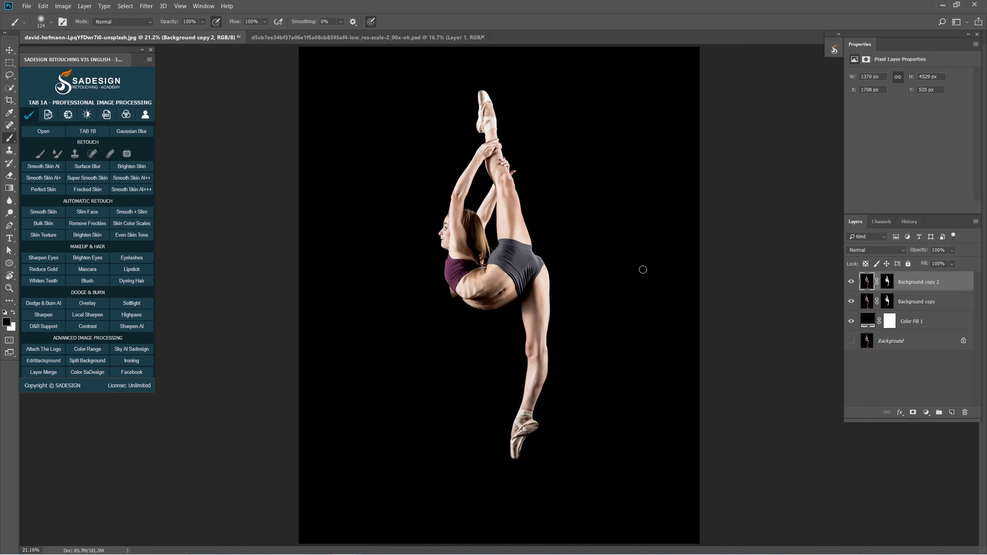
{"action": "left_click", "coordinate": [61, 7]}
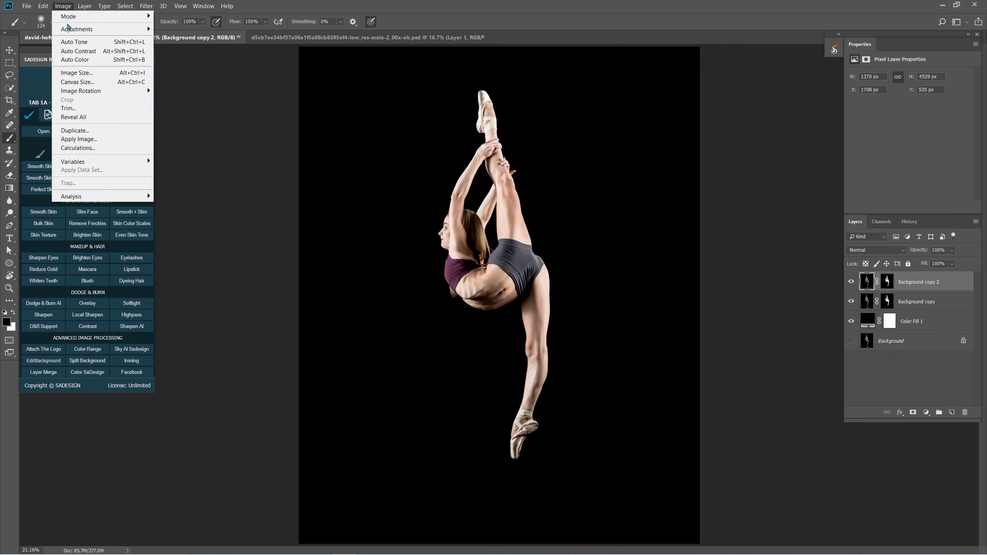
{"action": "mouse_move", "coordinate": [69, 30]}
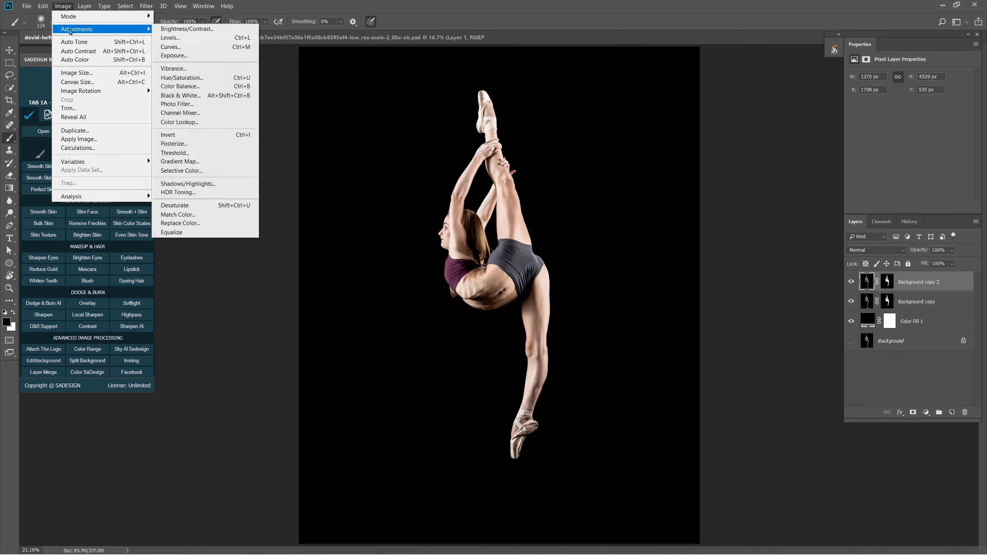
{"action": "left_click", "coordinate": [246, 100]}
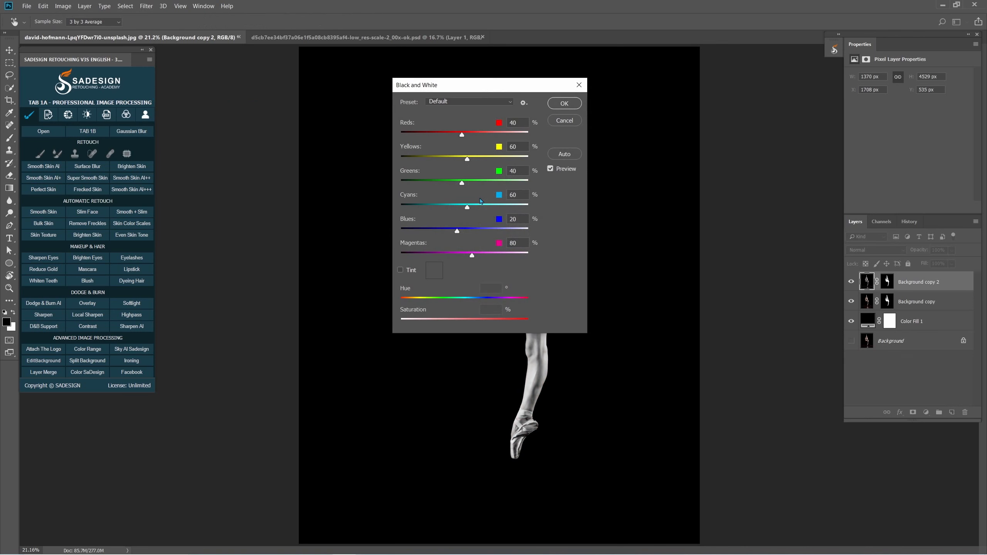
{"action": "left_click", "coordinate": [564, 103]}
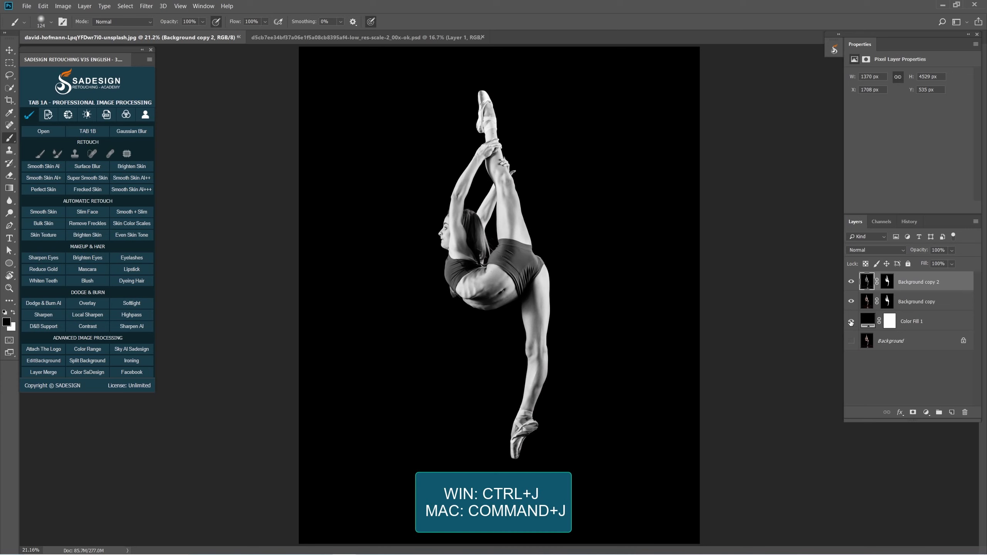
Step: Duplicate the black-and-white dancer layer and set the new copy's blend mode to Difference
{"action": "key", "text": "ctrl+j"}
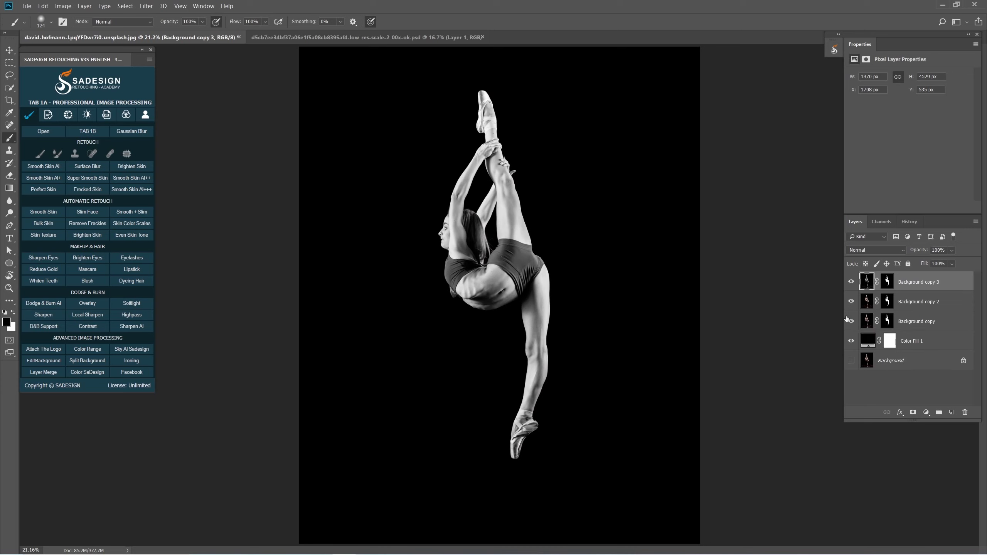
{"action": "left_click", "coordinate": [872, 250]}
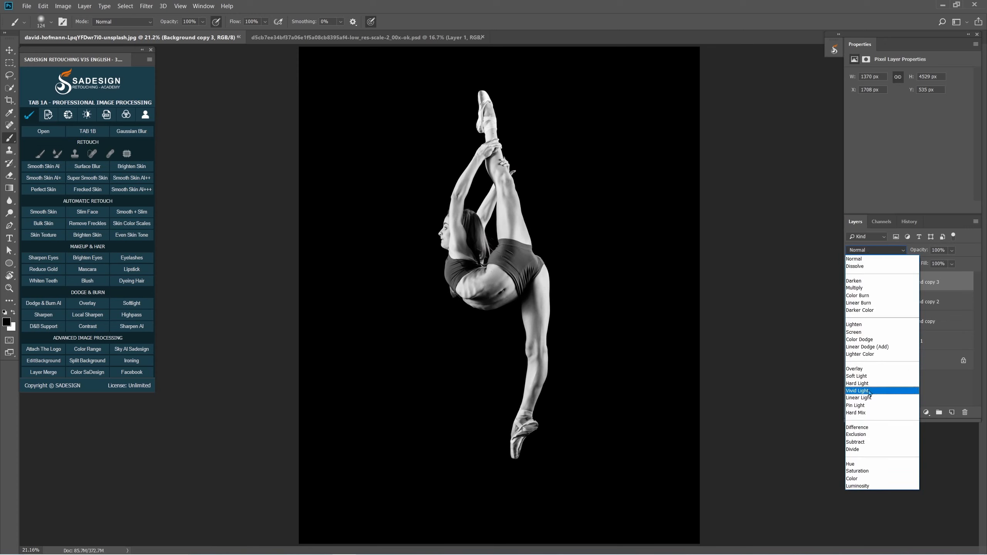
{"action": "left_click", "coordinate": [906, 427]}
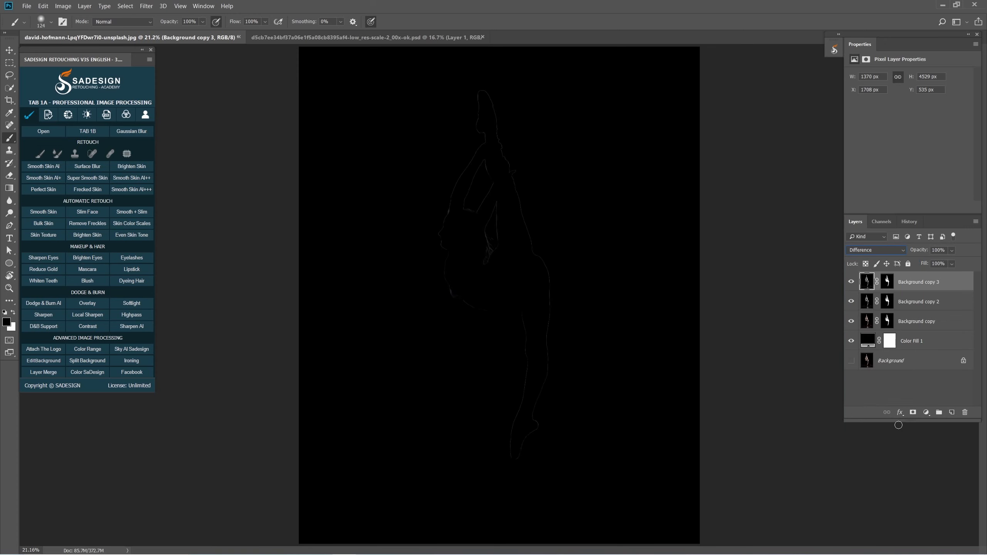
Step: Invert the colors of the Difference-blended dancer layer
{"action": "left_click", "coordinate": [63, 6]}
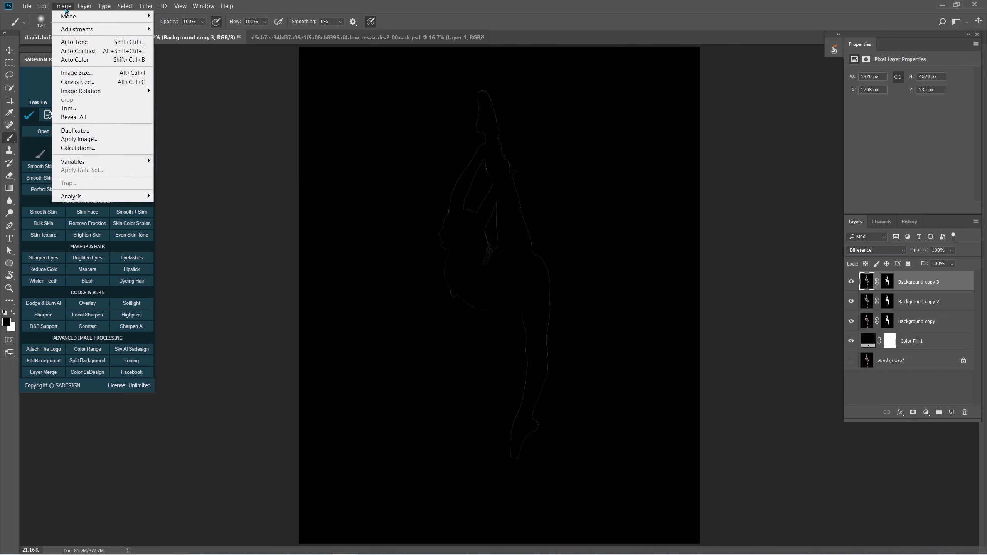
{"action": "mouse_move", "coordinate": [97, 29]}
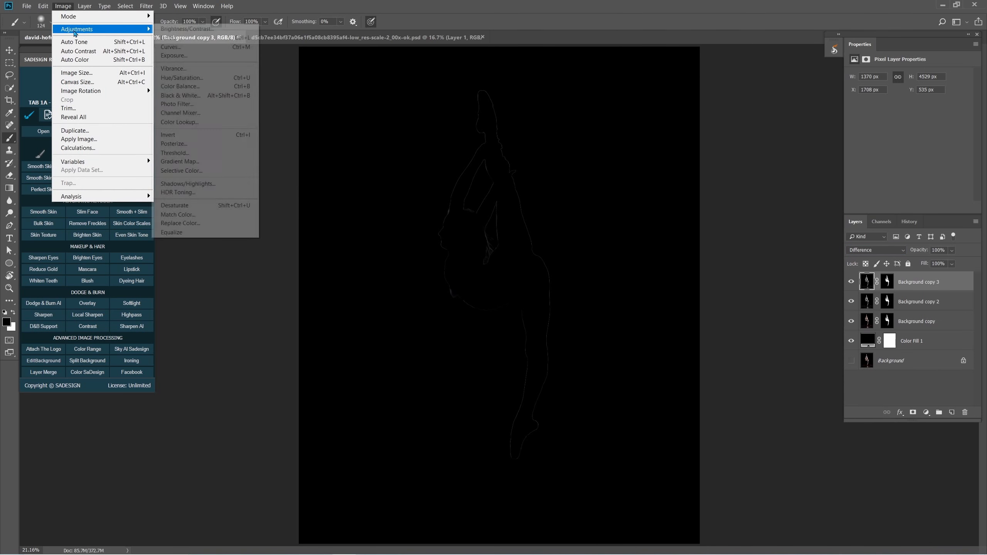
{"action": "left_click", "coordinate": [248, 139]}
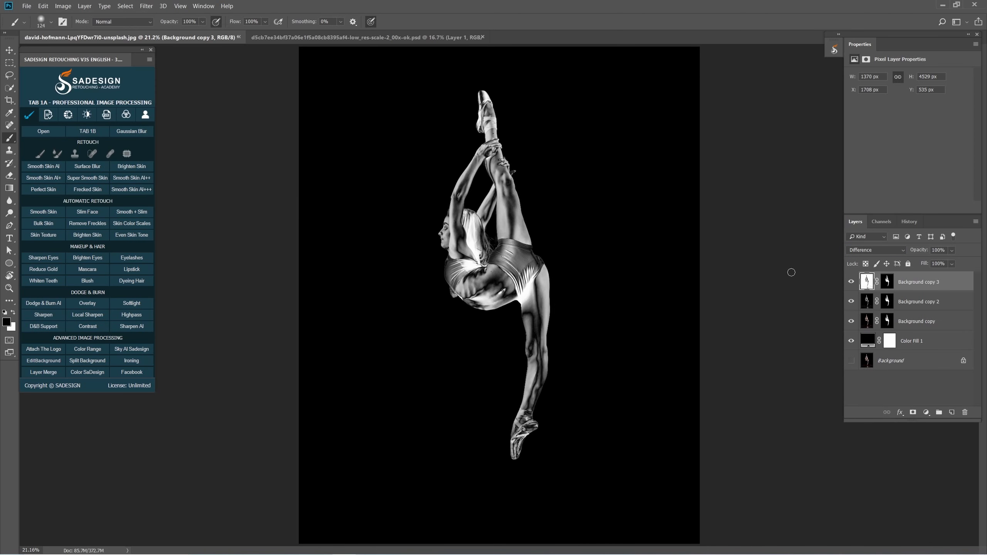
Step: Merge the inverted dancer layer with the black-and-white copy directly below it
{"action": "left_click", "coordinate": [925, 307], "text": "shift"}
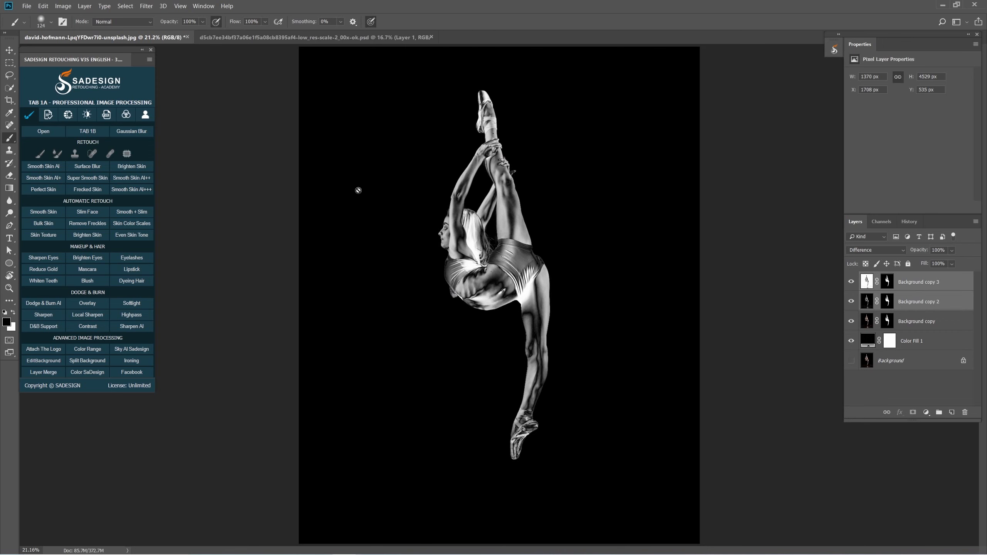
{"action": "left_click", "coordinate": [85, 6]}
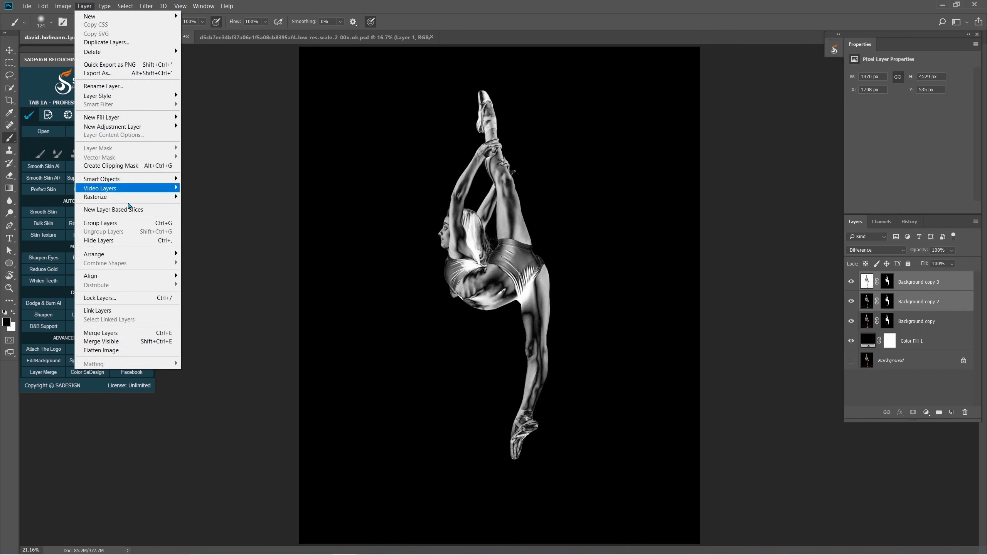
{"action": "left_click", "coordinate": [168, 335]}
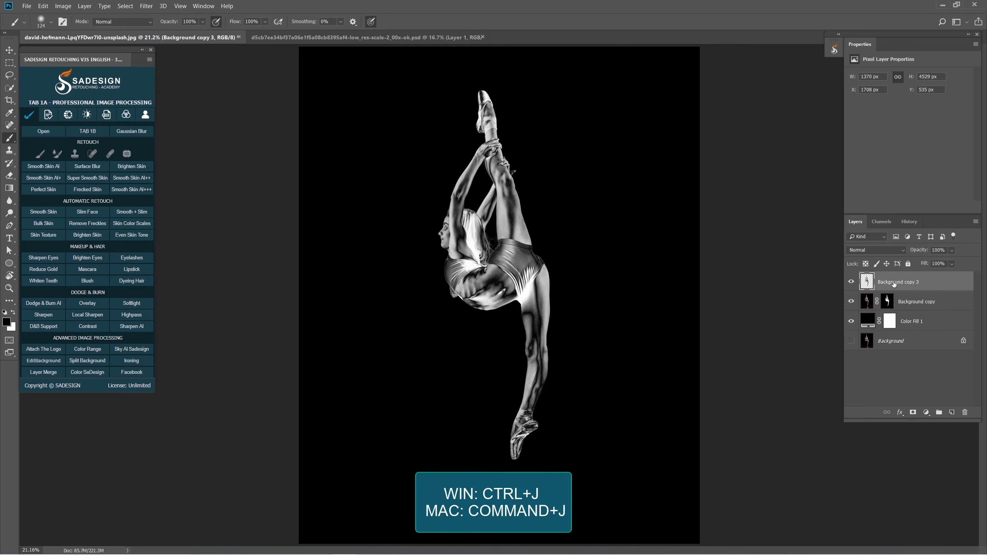
Step: Duplicate the merged dancer layer and set the duplicate's blend mode to Difference
{"action": "key", "text": "ctrl+j"}
{"action": "left_click", "coordinate": [871, 251]}
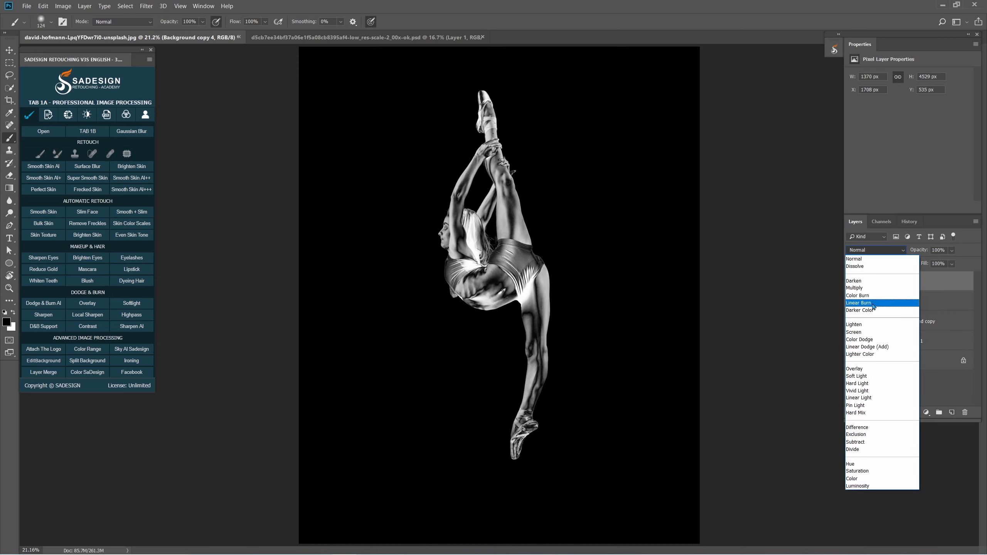
{"action": "left_click", "coordinate": [902, 431]}
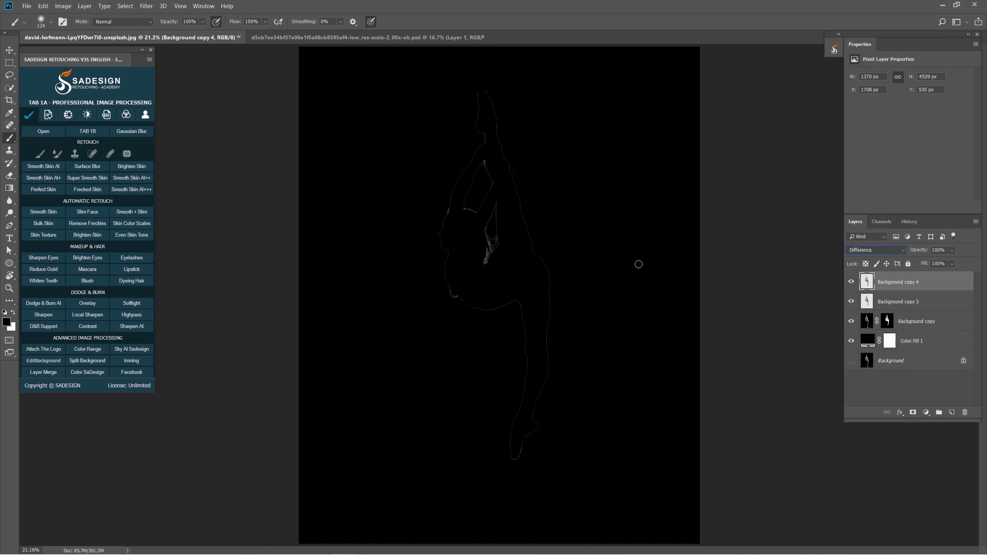
Step: Invert the colors of the topmost Difference-blended dancer layer
{"action": "left_click", "coordinate": [59, 5]}
{"action": "mouse_move", "coordinate": [97, 30]}
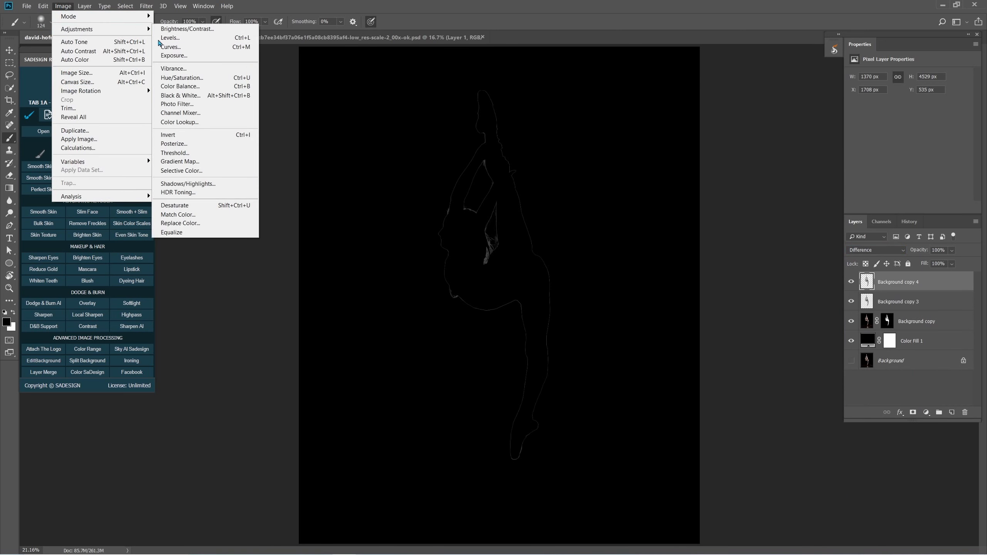
{"action": "left_click", "coordinate": [243, 139]}
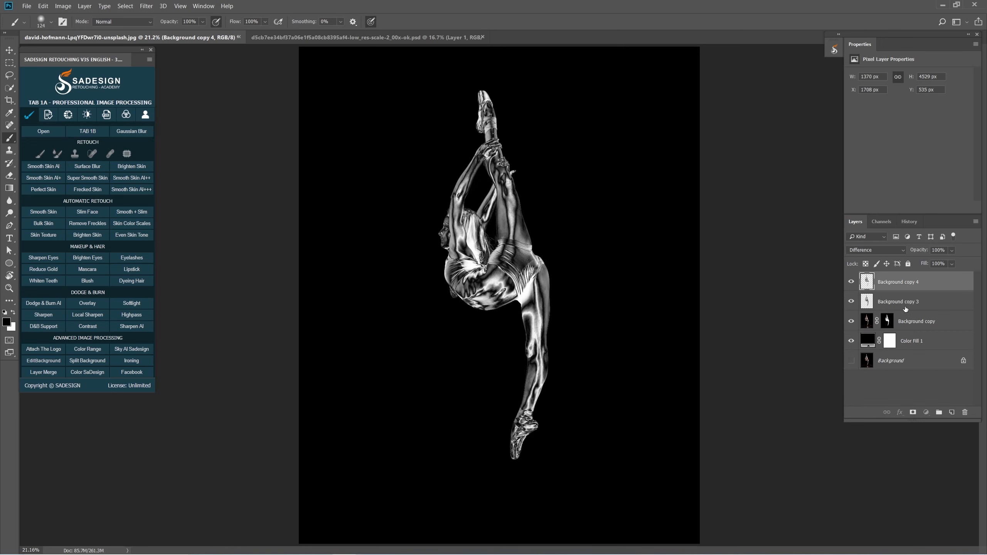
Step: Merge the two black-and-white dancer layers, and toggle the merged layer's visibility to compare it with the original dancer
{"action": "left_click", "coordinate": [906, 306], "text": "shift"}
{"action": "left_click", "coordinate": [83, 6]}
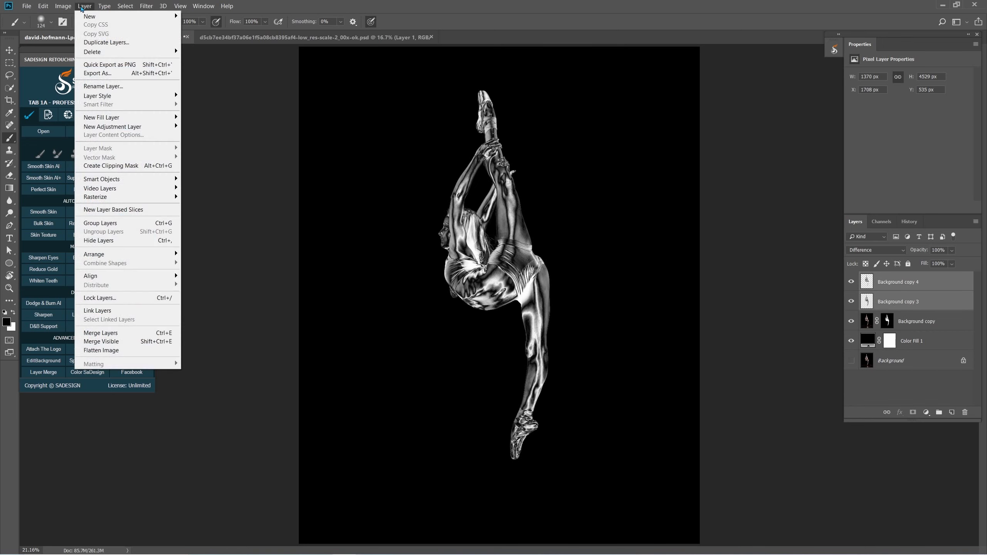
{"action": "left_click", "coordinate": [170, 332]}
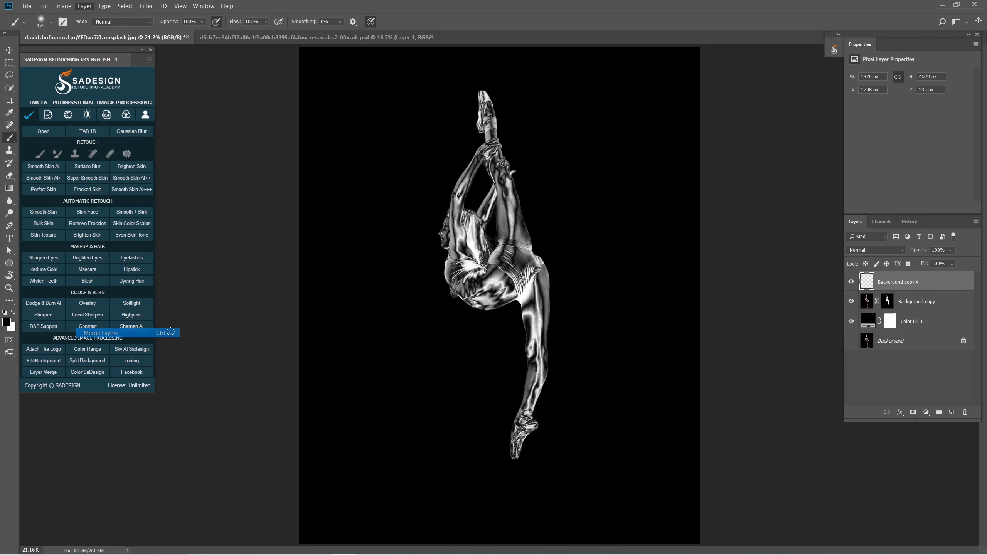
{"action": "left_click", "coordinate": [851, 282]}
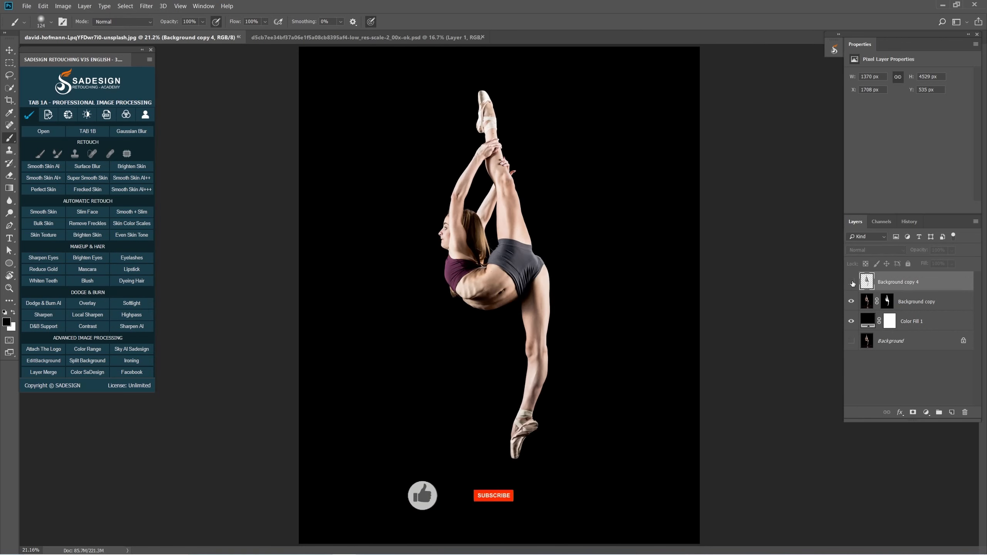
{"action": "left_click", "coordinate": [851, 282]}
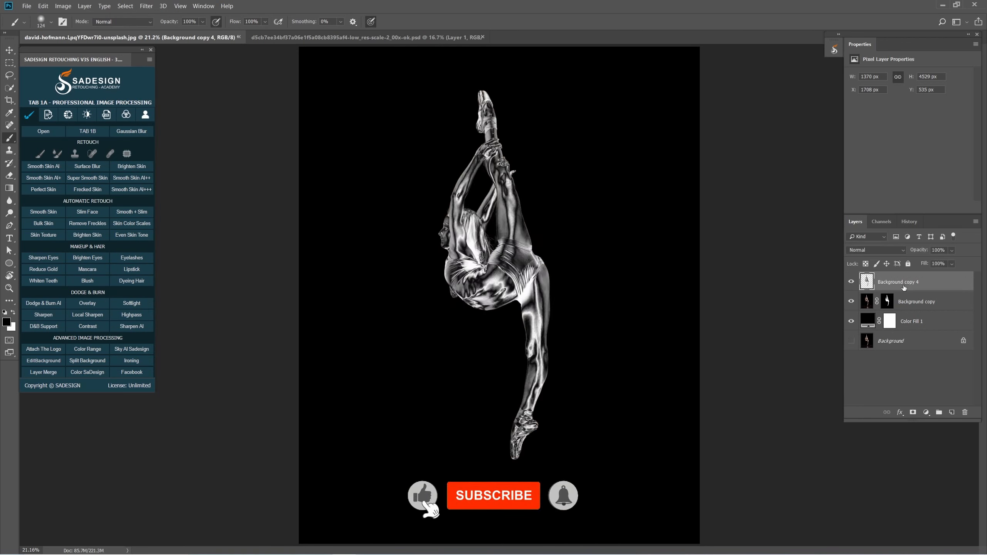
Step: Add a Gradient Map adjustment above the merged dancer layer and apply the dark-brown-to-gold gradient preset
{"action": "left_click", "coordinate": [926, 413]}
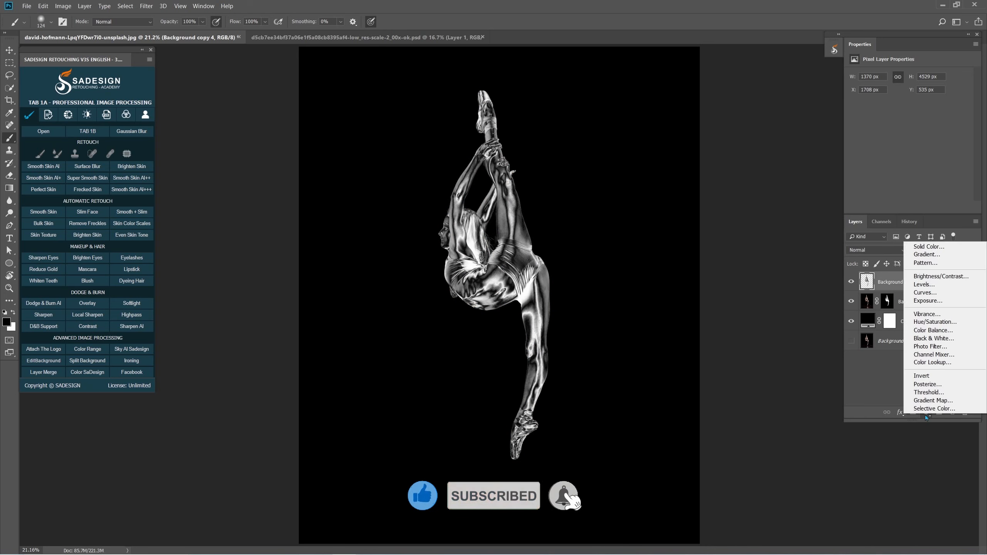
{"action": "left_click", "coordinate": [951, 403]}
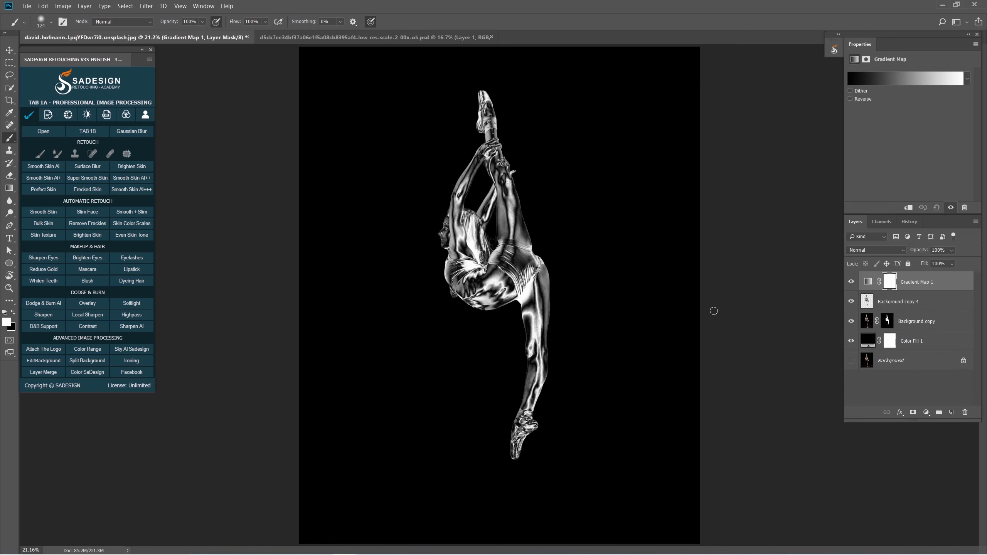
{"action": "left_click", "coordinate": [878, 79]}
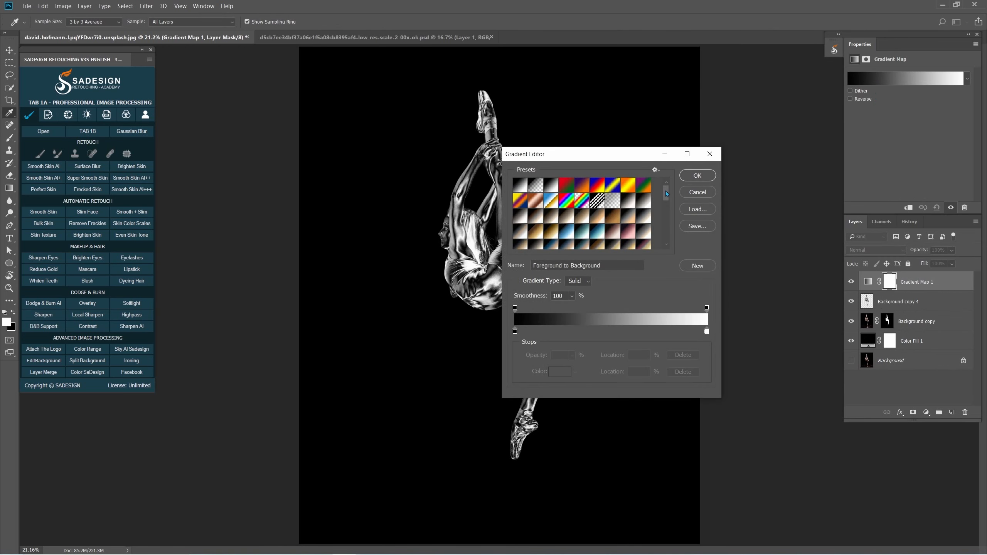
{"action": "scroll", "coordinate": [667, 236], "scroll_direction": "down", "scroll_amount": 5}
{"action": "left_click", "coordinate": [646, 245]}
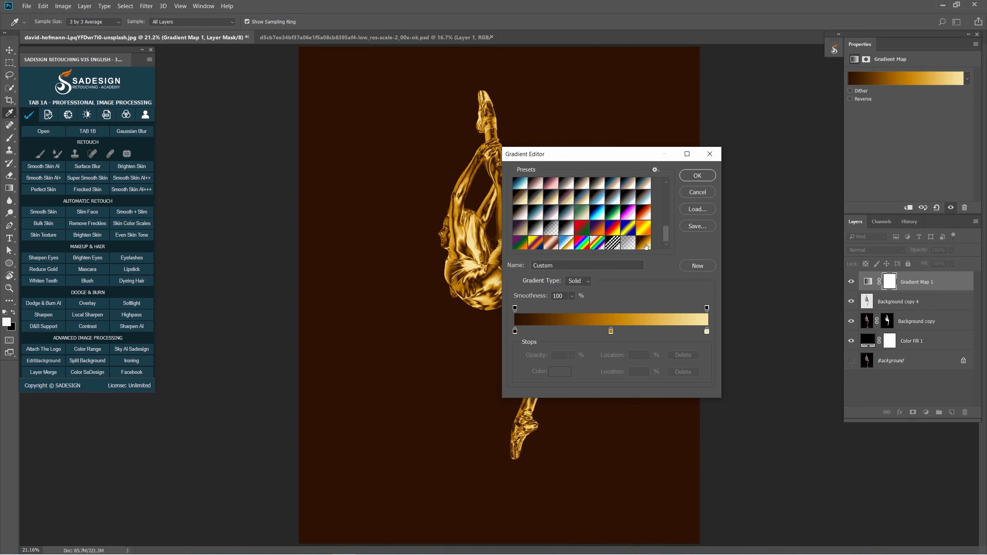
Step: Examine the hex color values of the gold gradient's dark, middle and light color stops
{"action": "left_click", "coordinate": [517, 331]}
{"action": "left_click", "coordinate": [558, 374]}
{"action": "left_click_drag", "start_coordinate": [538, 333], "coordinate": [507, 333]}
{"action": "left_click", "coordinate": [544, 333]}
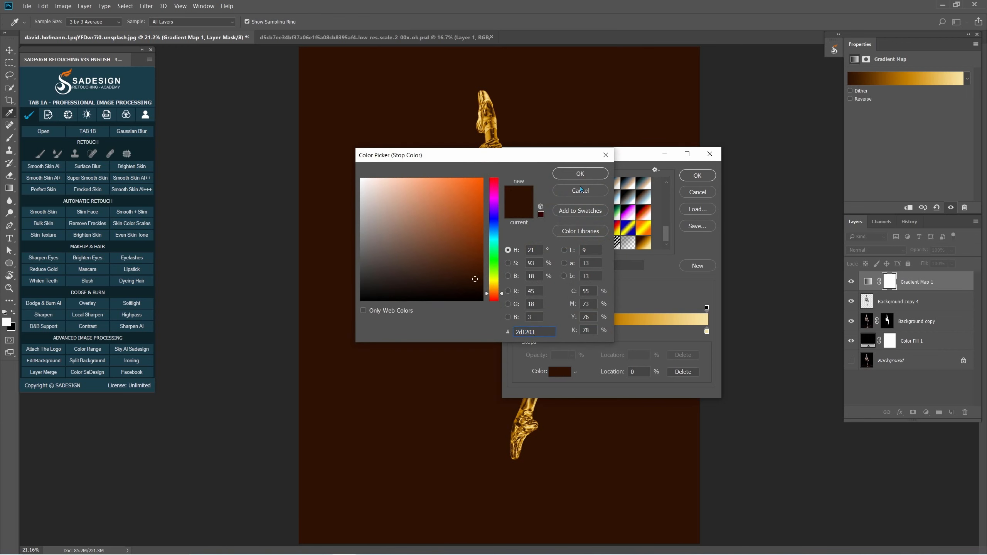
{"action": "left_click", "coordinate": [582, 174]}
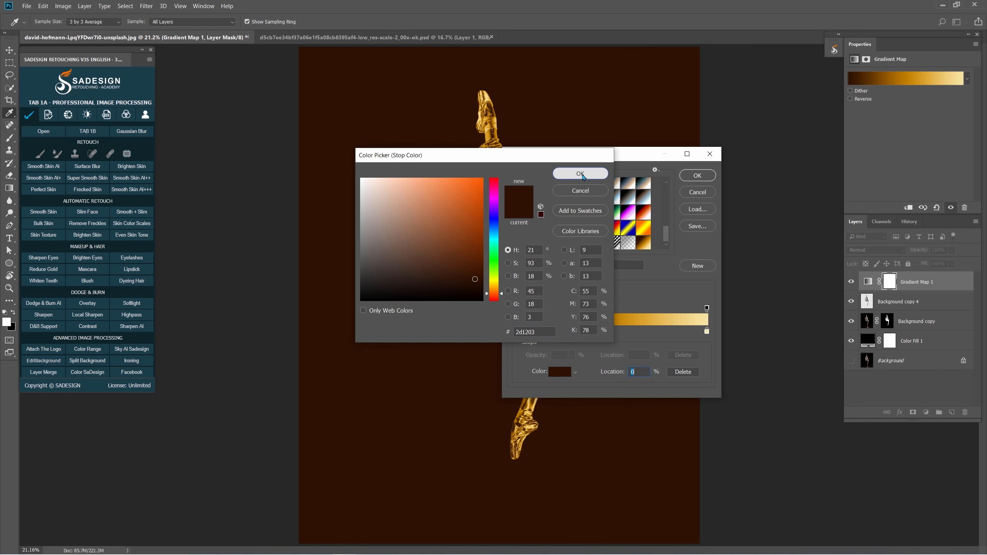
{"action": "left_click", "coordinate": [610, 332]}
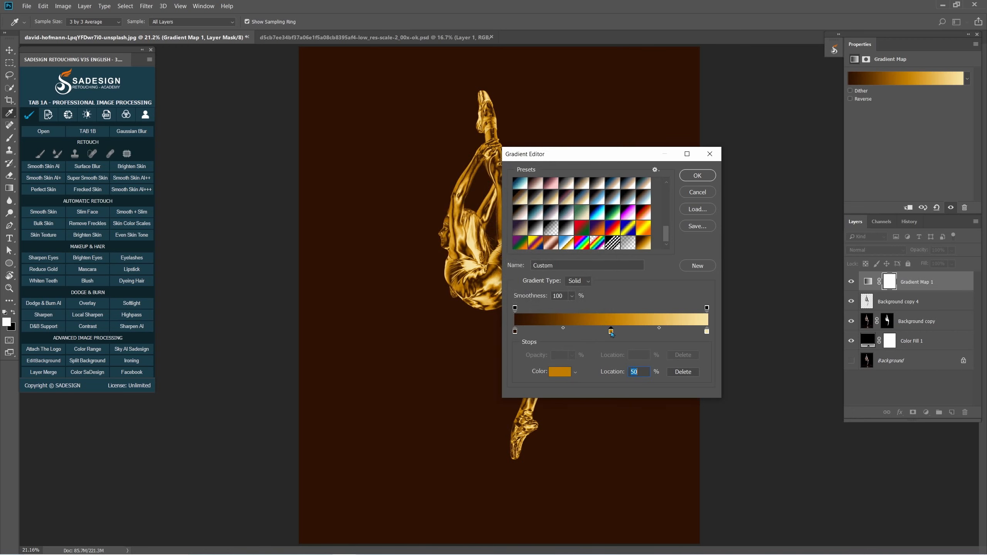
{"action": "left_click", "coordinate": [559, 372]}
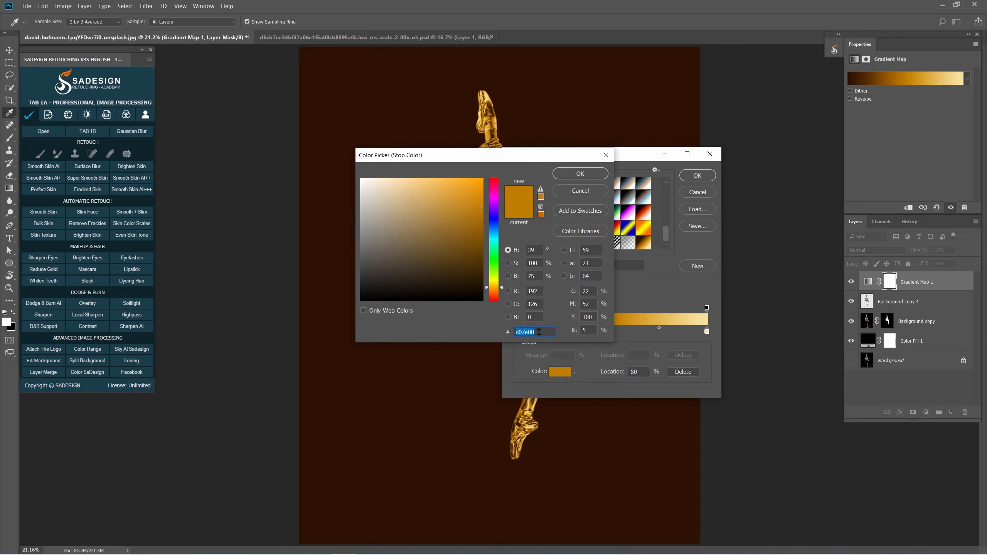
{"action": "left_click_drag", "start_coordinate": [539, 332], "coordinate": [520, 334]}
{"action": "left_click", "coordinate": [580, 174]}
{"action": "left_click", "coordinate": [706, 331]}
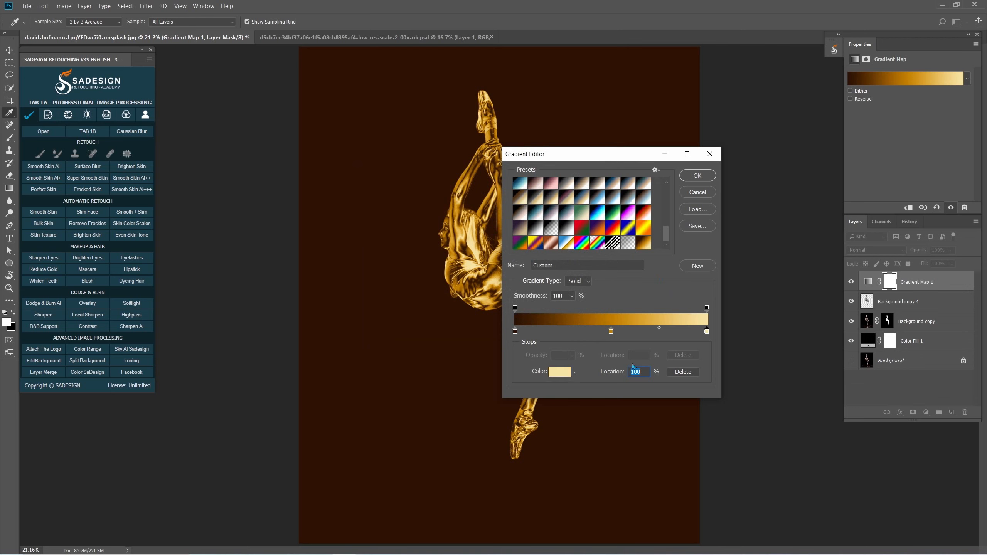
{"action": "left_click", "coordinate": [562, 372]}
{"action": "left_click_drag", "start_coordinate": [541, 331], "coordinate": [485, 336]}
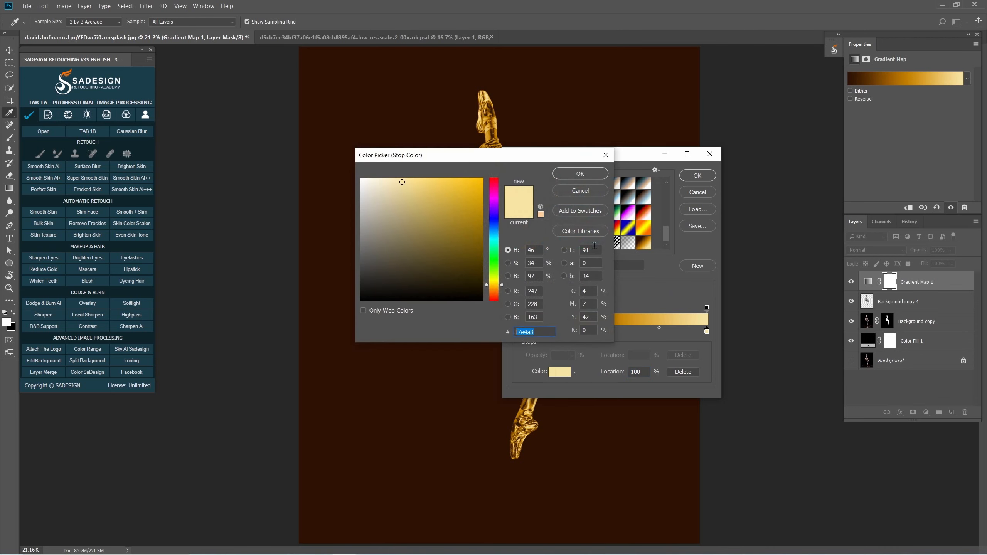
{"action": "left_click", "coordinate": [587, 173]}
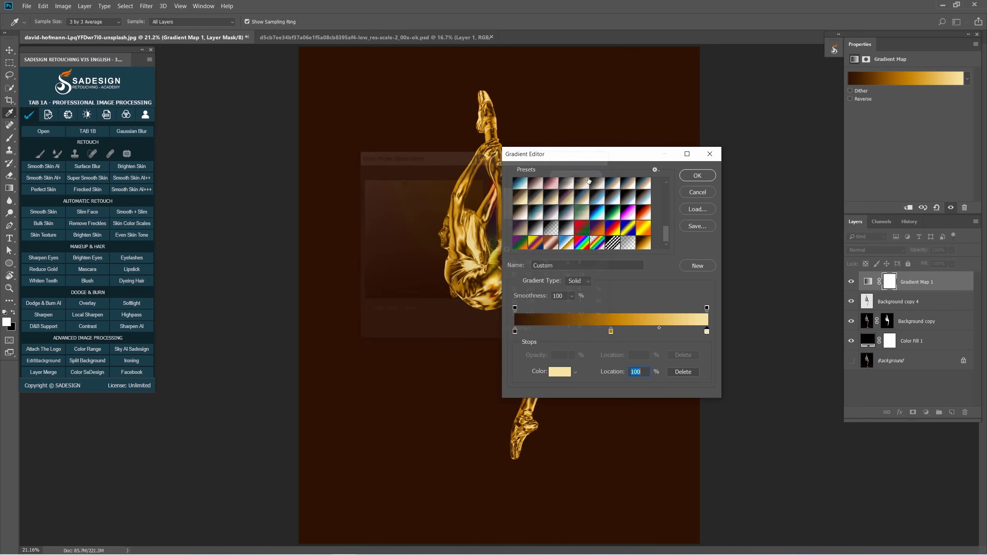
Step: Accept the gold gradient and clip the gradient map to the merged dancer layer beneath it
{"action": "left_click", "coordinate": [698, 176]}
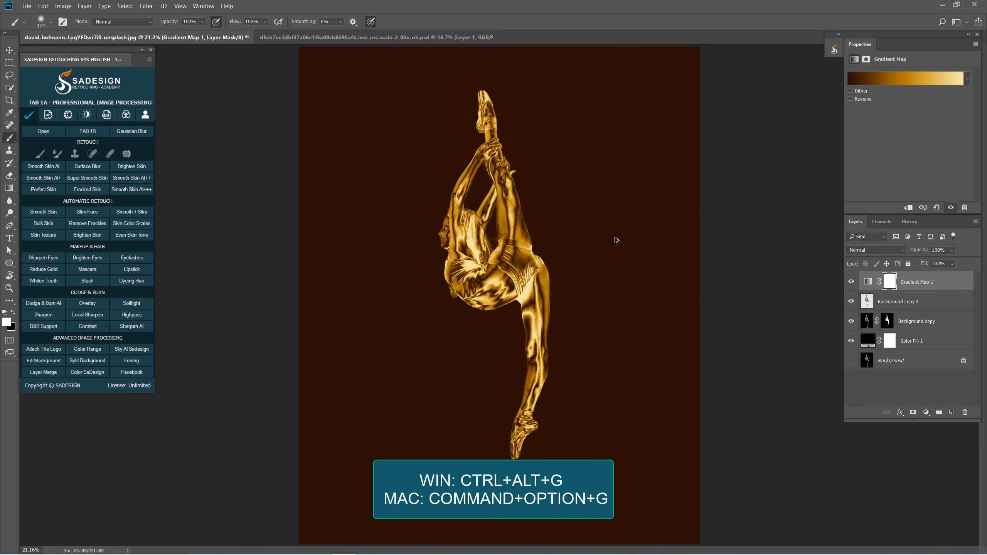
{"action": "key", "text": "ctrl+alt+g"}
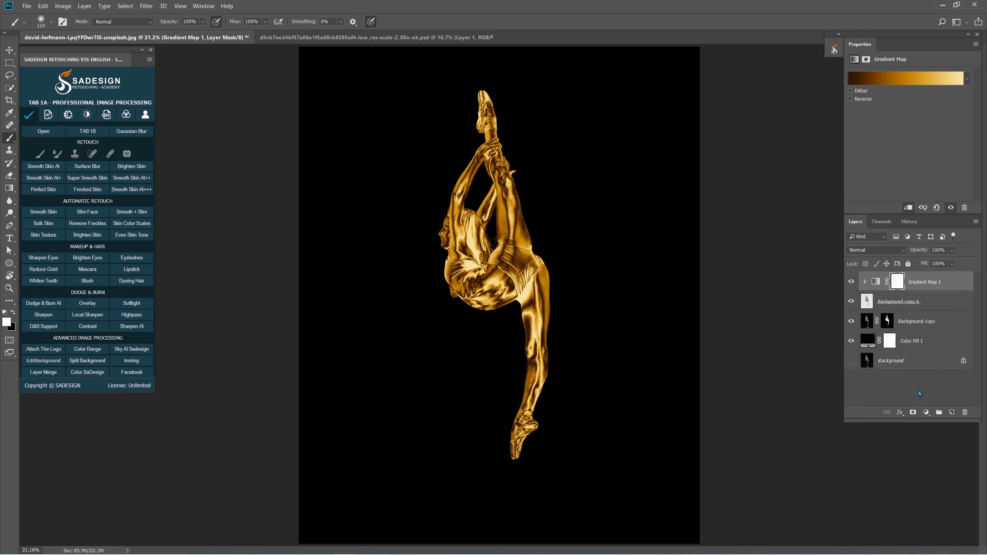
Step: Add a Hue/Saturation adjustment clipped to the dancer, with Hue +5 and Saturation +10
{"action": "left_click", "coordinate": [926, 412]}
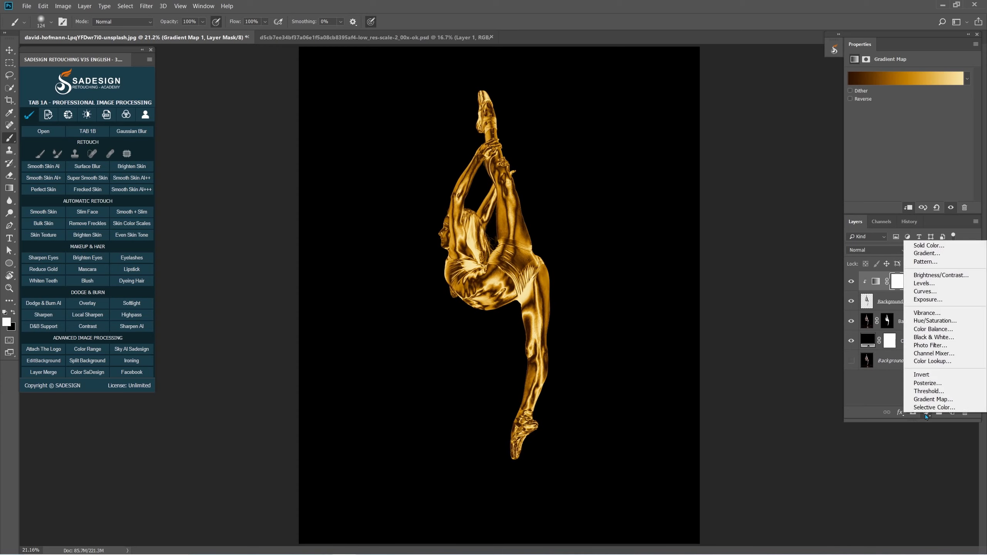
{"action": "left_click", "coordinate": [966, 323]}
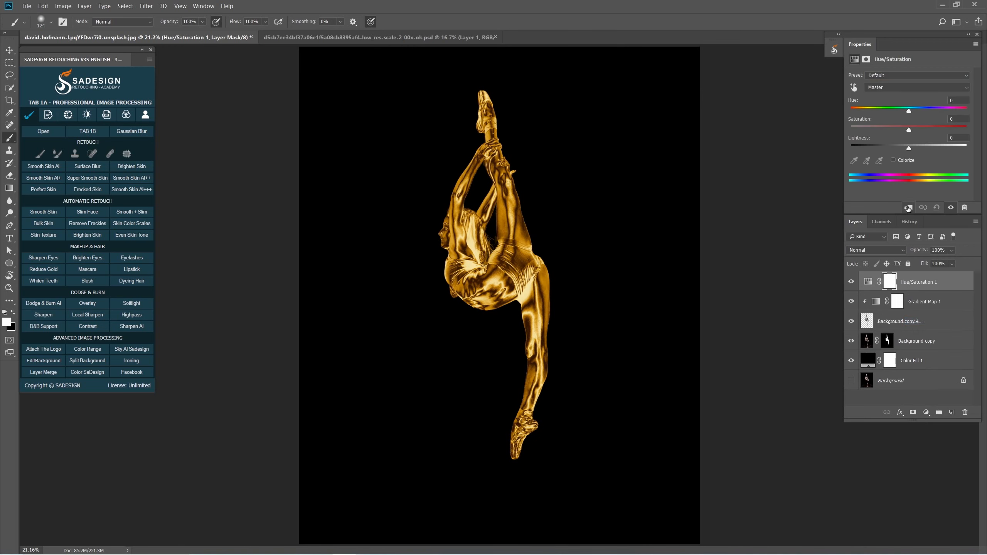
{"action": "left_click", "coordinate": [908, 208]}
{"action": "left_click", "coordinate": [951, 100]}
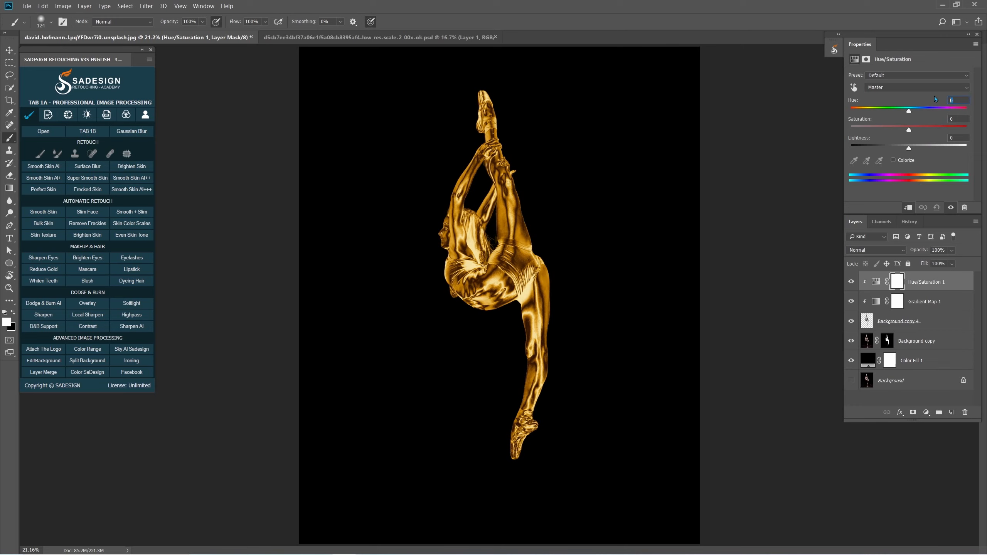
{"action": "type", "text": "5"}
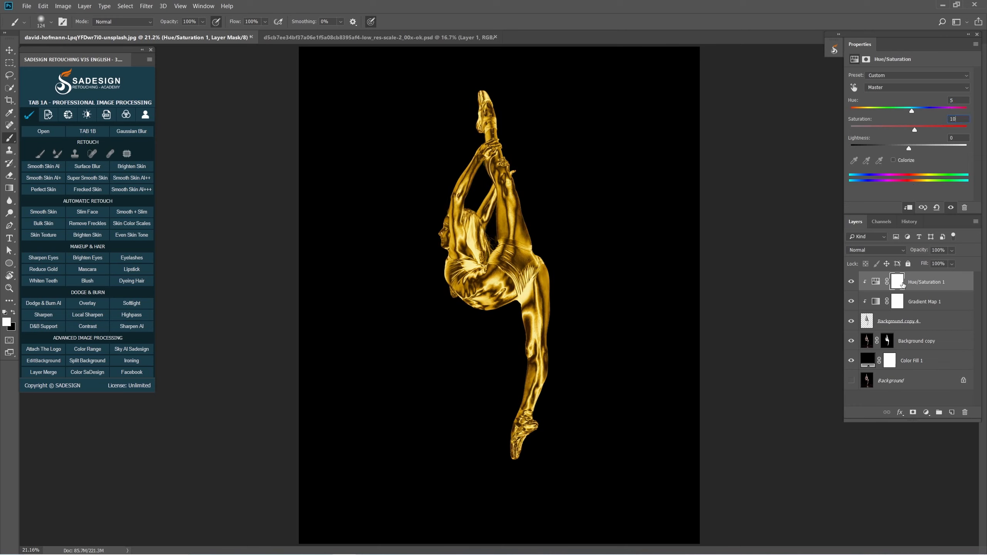
Step: Convert the Hue/Saturation, Gradient Map and merged dancer layers into one Smart Object, and toggle its visibility to compare
{"action": "left_click", "coordinate": [924, 287]}
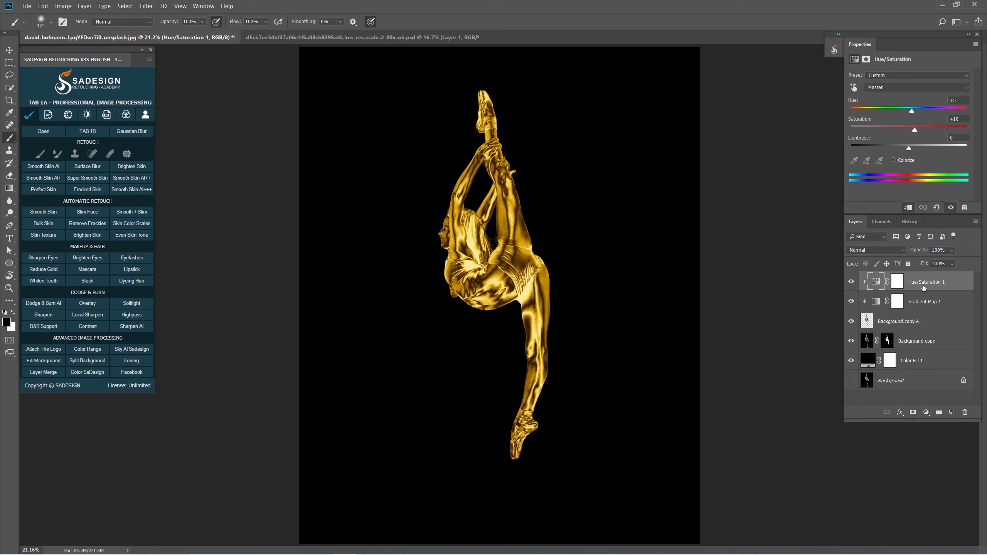
{"action": "left_click", "coordinate": [911, 323], "text": "shift"}
{"action": "right_click", "coordinate": [932, 322]}
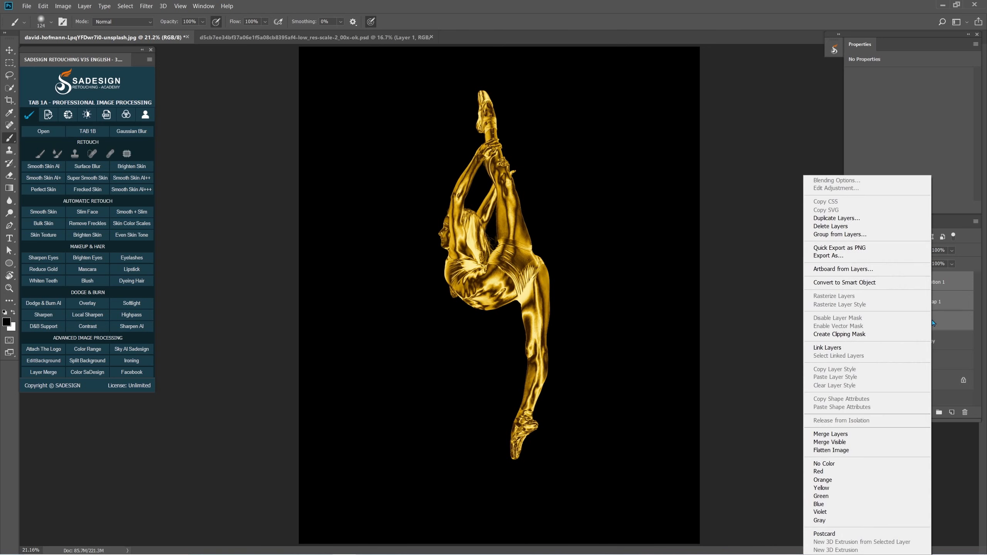
{"action": "left_click", "coordinate": [904, 286]}
{"action": "left_click", "coordinate": [851, 283]}
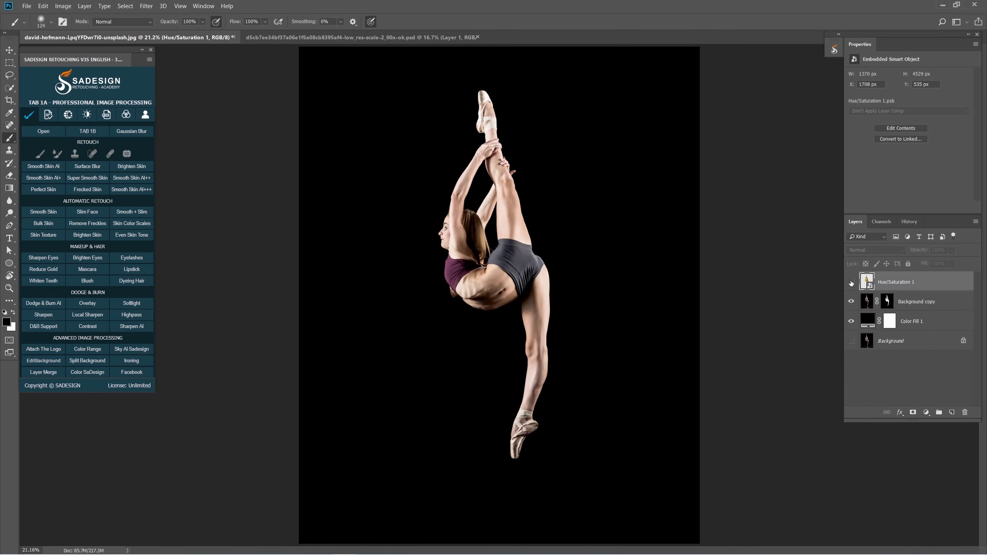
{"action": "left_click", "coordinate": [851, 282]}
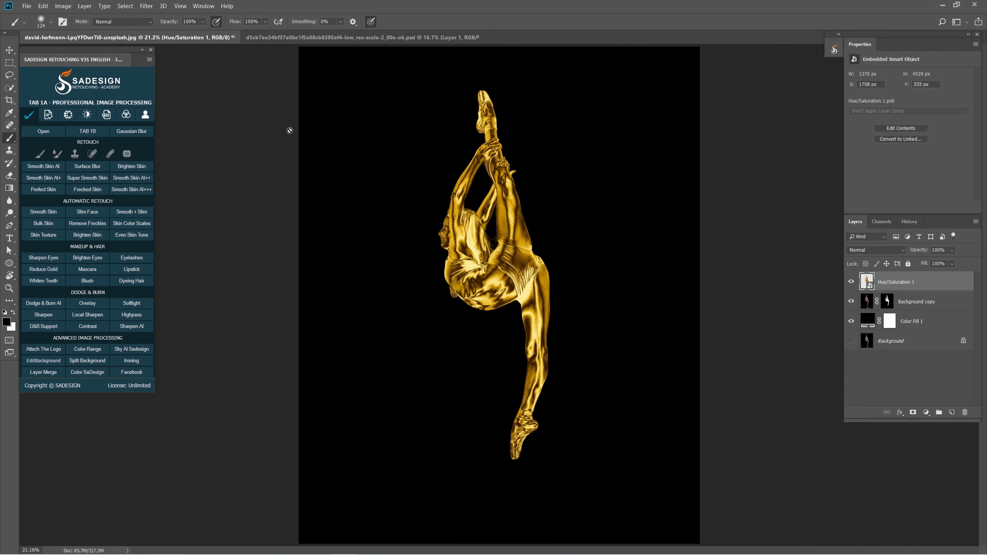
Step: Apply a Surface Blur with radius 10 pixels and threshold 30 levels to the golden dancer Smart Object
{"action": "left_click", "coordinate": [147, 6]}
{"action": "mouse_move", "coordinate": [185, 109]}
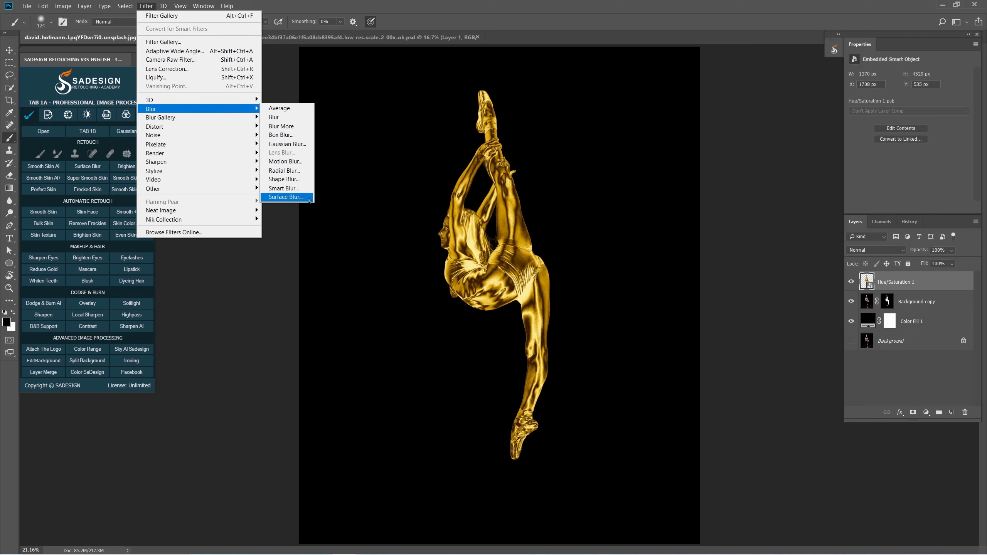
{"action": "left_click", "coordinate": [286, 197]}
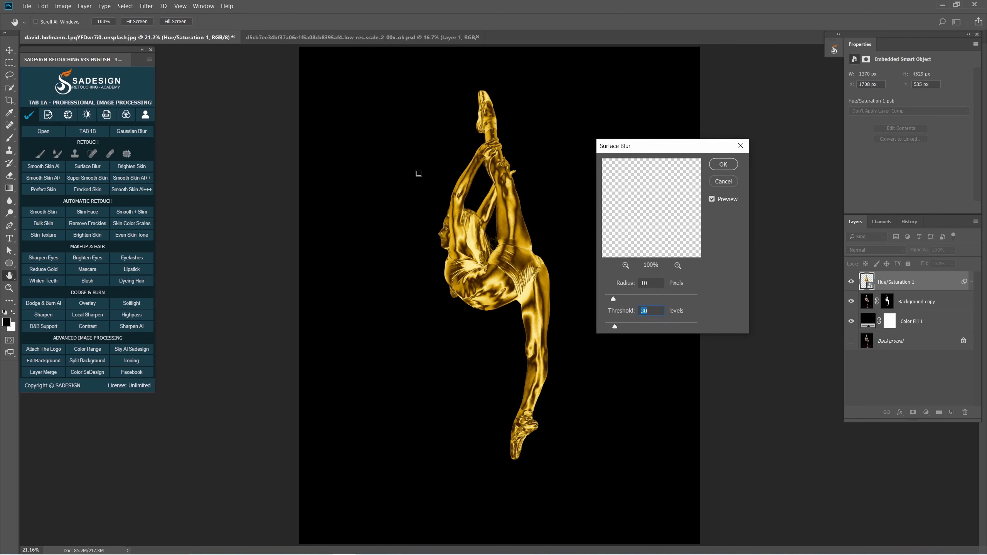
{"action": "scroll", "coordinate": [490, 265], "scroll_direction": "up", "scroll_amount": 3}
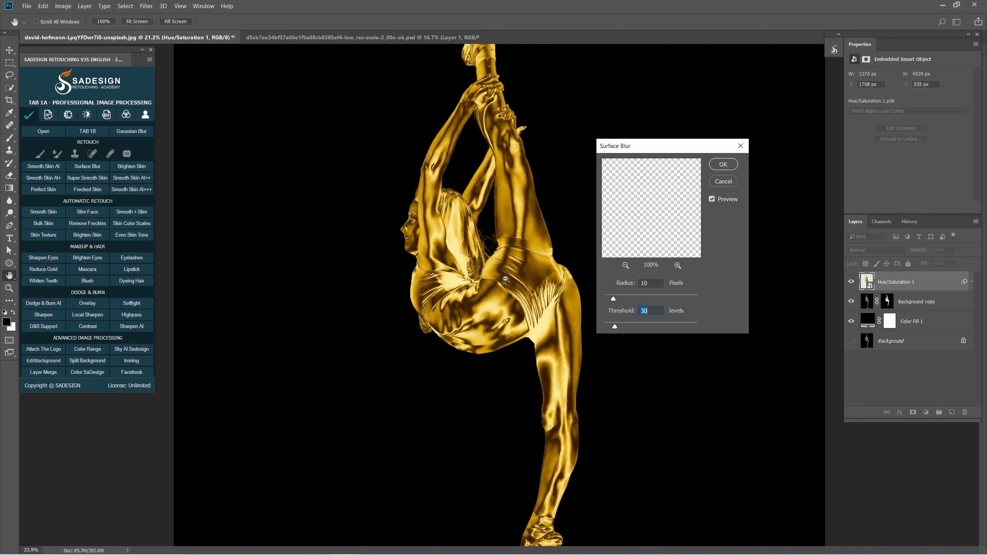
{"action": "scroll", "coordinate": [505, 279], "scroll_direction": "up", "scroll_amount": 1}
{"action": "left_click", "coordinate": [711, 200]}
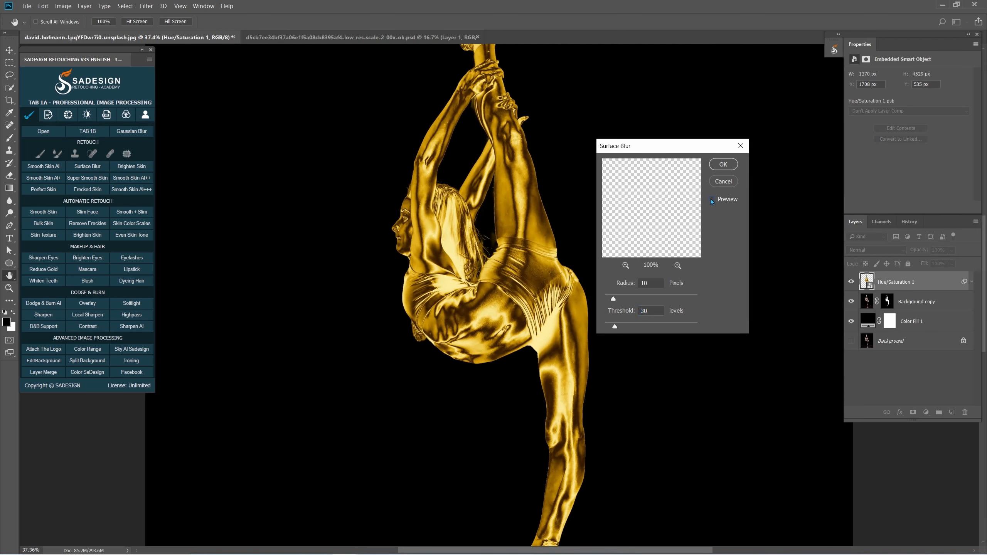
{"action": "left_click", "coordinate": [652, 313]}
{"action": "left_click", "coordinate": [723, 165]}
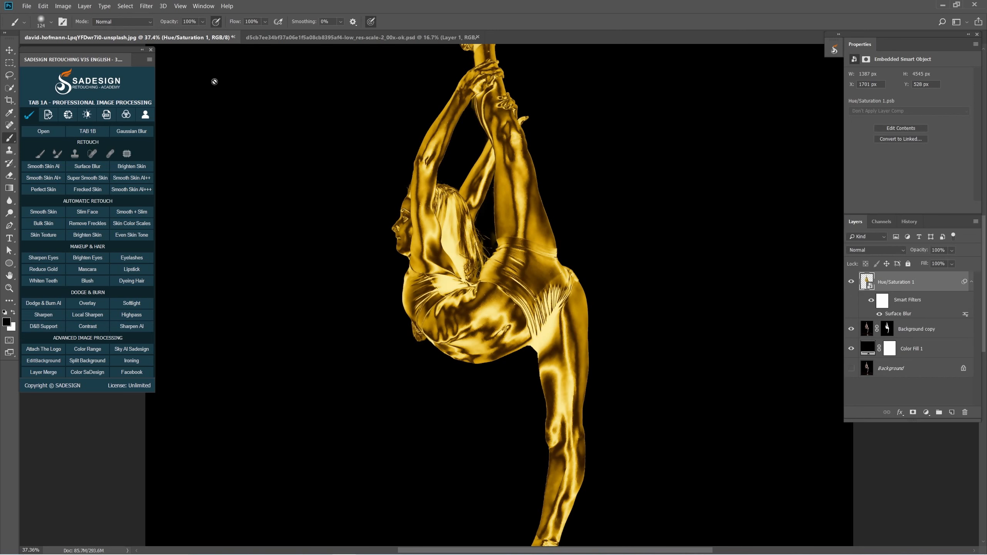
Step: Apply an Oil Paint filter to the golden dancer with Stylization 4.0, Cleanliness 1.5, Scale 0.1, Bristle Detail 0.1 and lighting off
{"action": "left_click", "coordinate": [146, 5]}
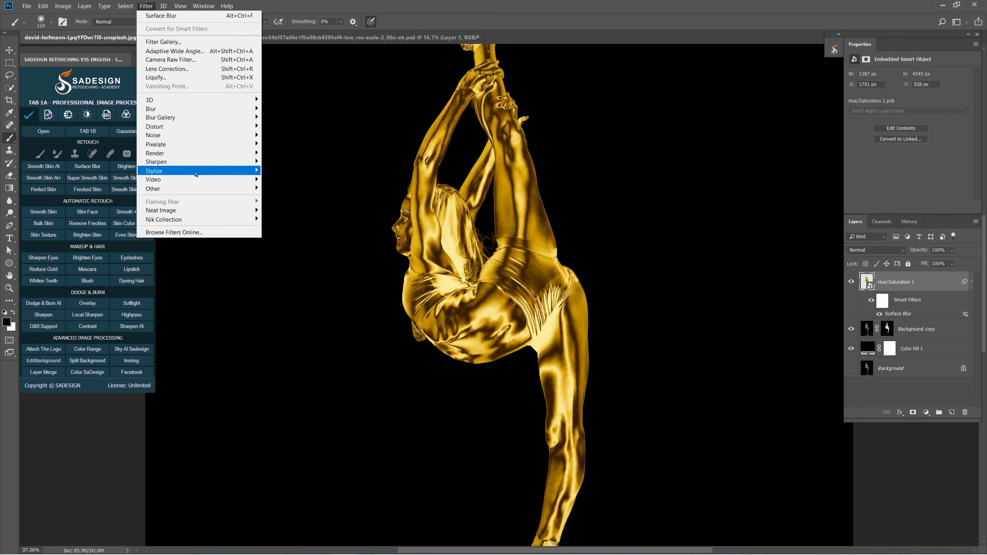
{"action": "mouse_move", "coordinate": [195, 172]}
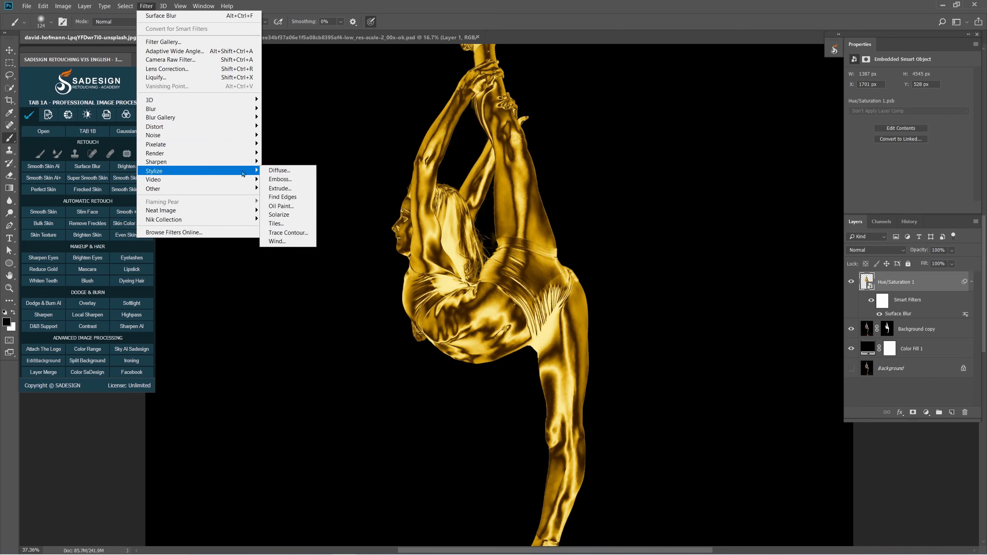
{"action": "left_click", "coordinate": [312, 210]}
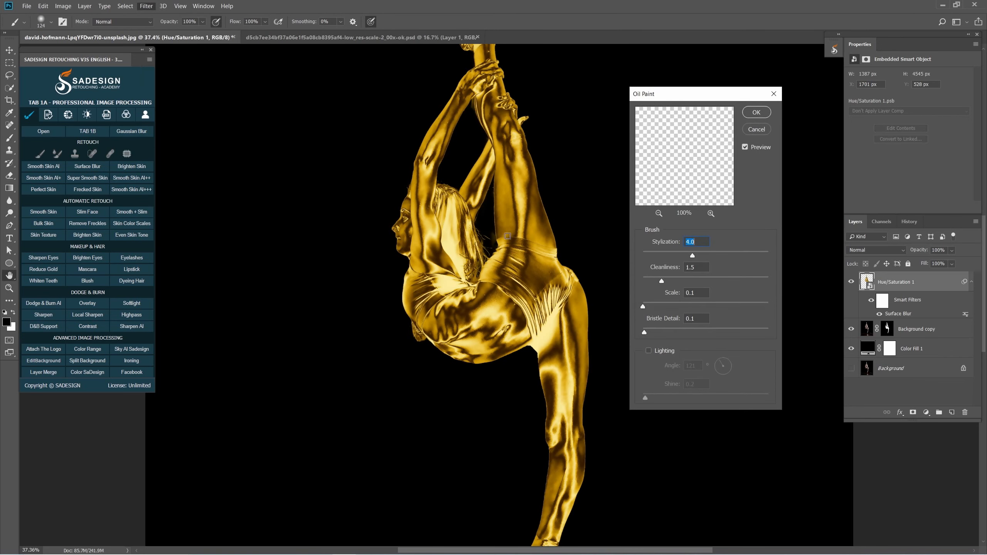
{"action": "left_click", "coordinate": [745, 148]}
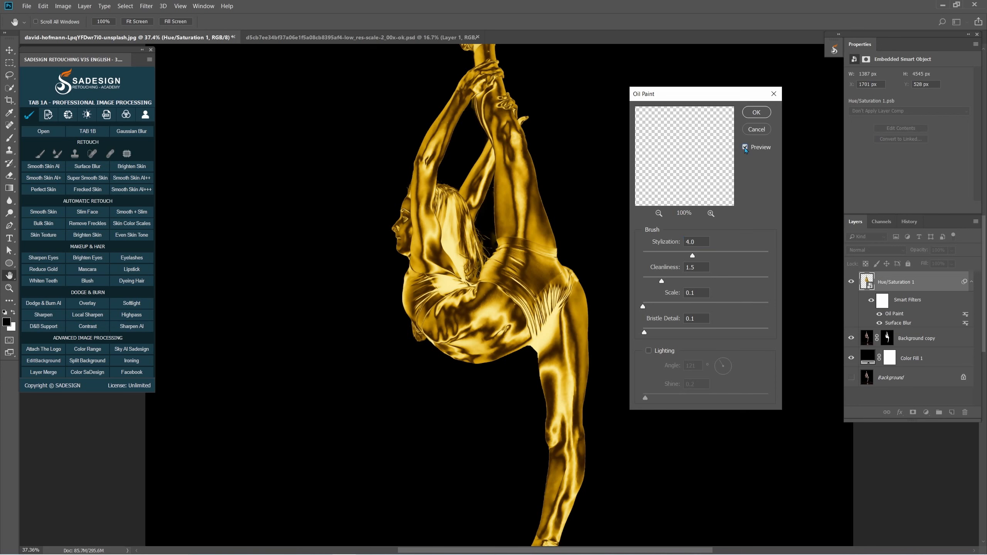
{"action": "left_click", "coordinate": [757, 113]}
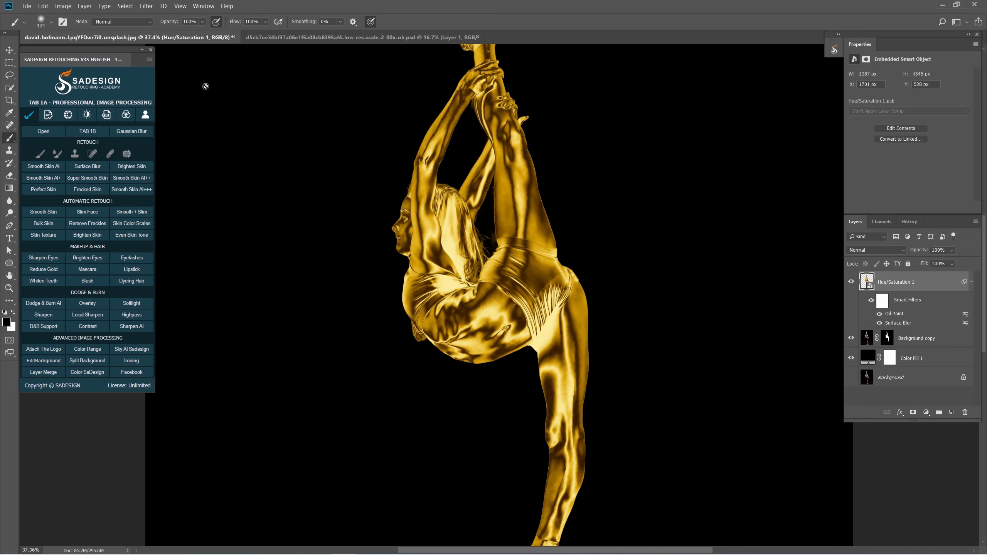
Step: Apply the Filter Gallery's Plastic Wrap effect to the golden dancer with Highlight Strength 20, Detail 3 and Smoothness 15
{"action": "left_click", "coordinate": [149, 6]}
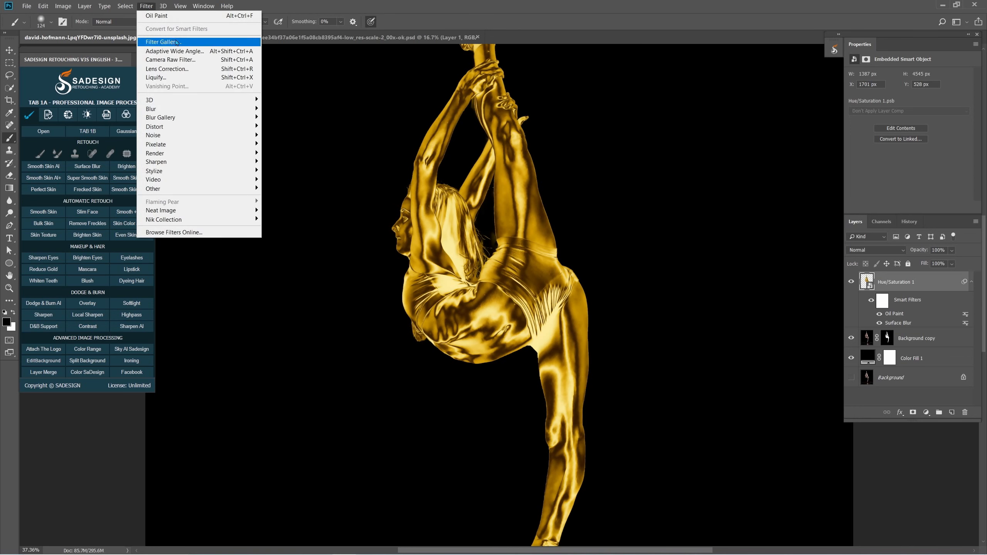
{"action": "left_click", "coordinate": [198, 42]}
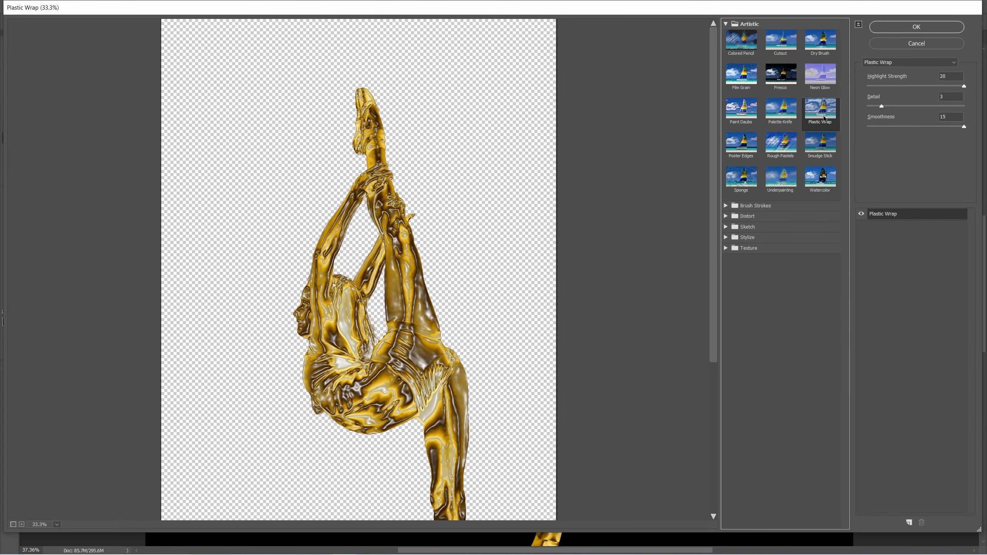
{"action": "left_click", "coordinate": [951, 97]}
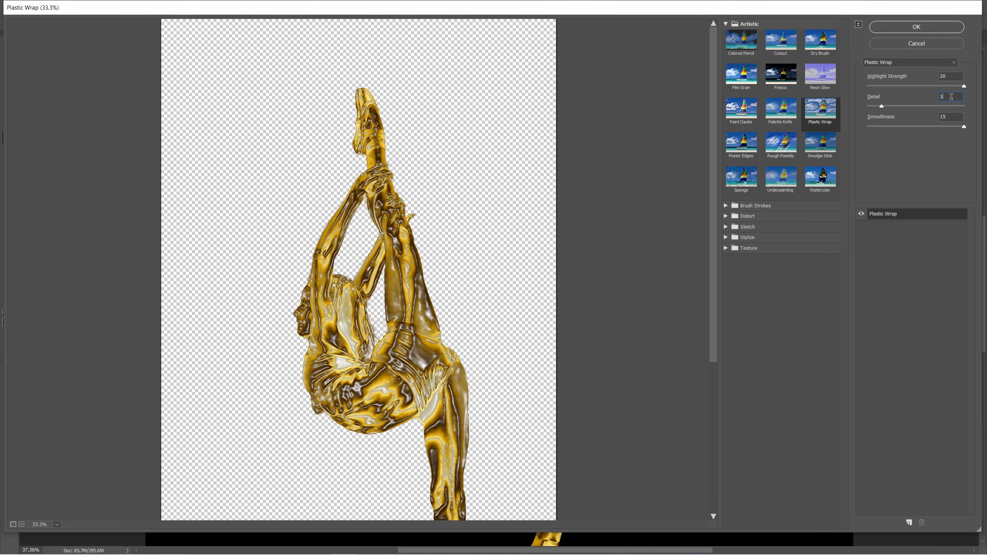
{"action": "left_click", "coordinate": [926, 27]}
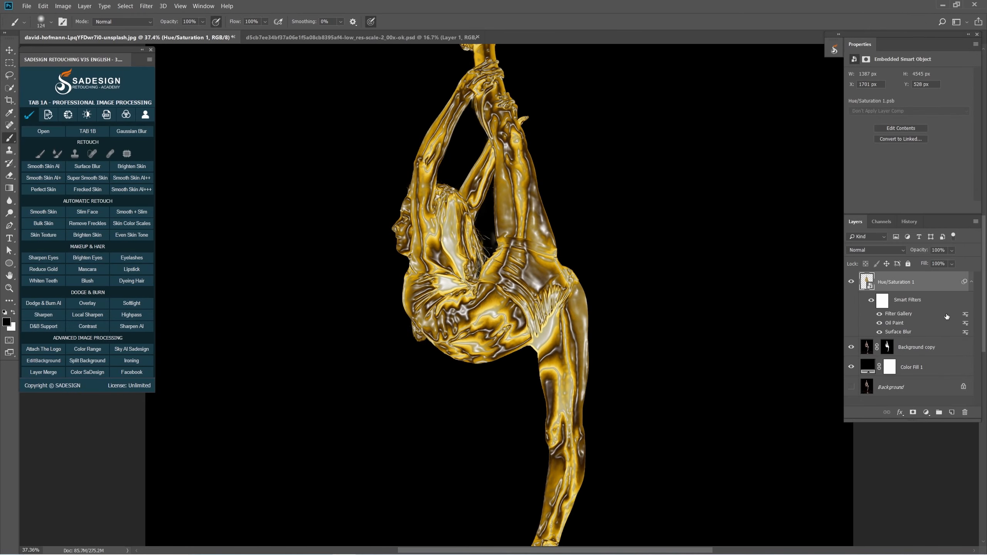
Step: Set the Filter Gallery smart filter's blending to Color Dodge at 20% opacity, comparing the result with the preview
{"action": "left_click", "coordinate": [966, 316]}
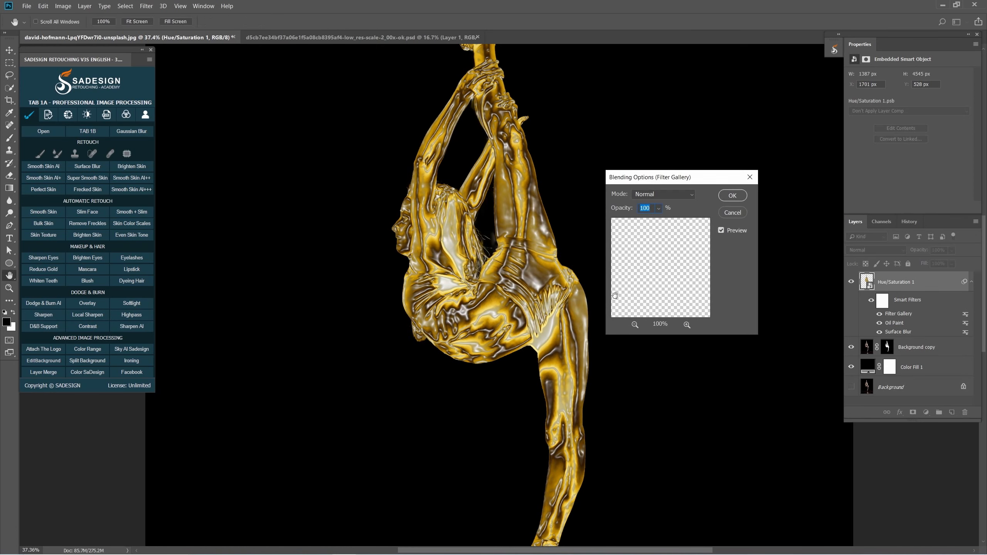
{"action": "left_click", "coordinate": [657, 197]}
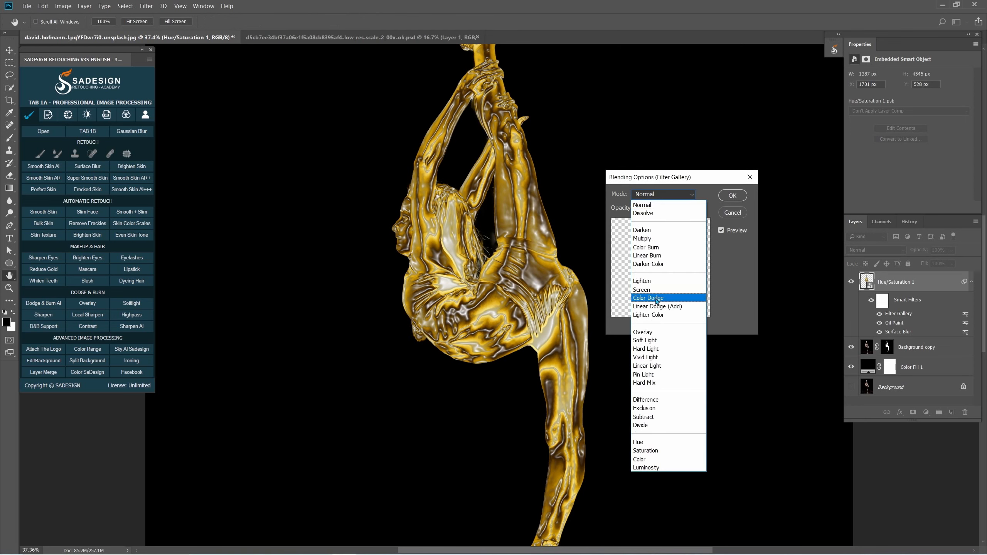
{"action": "left_click", "coordinate": [675, 297]}
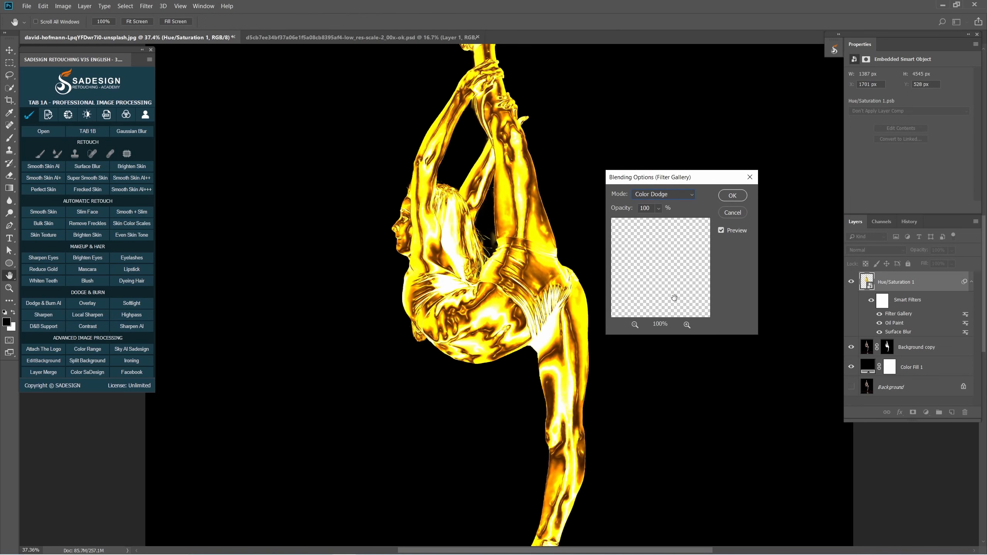
{"action": "double_click", "coordinate": [647, 207]}
{"action": "type", "text": "20"}
{"action": "left_click", "coordinate": [721, 231]}
{"action": "left_click", "coordinate": [721, 231]}
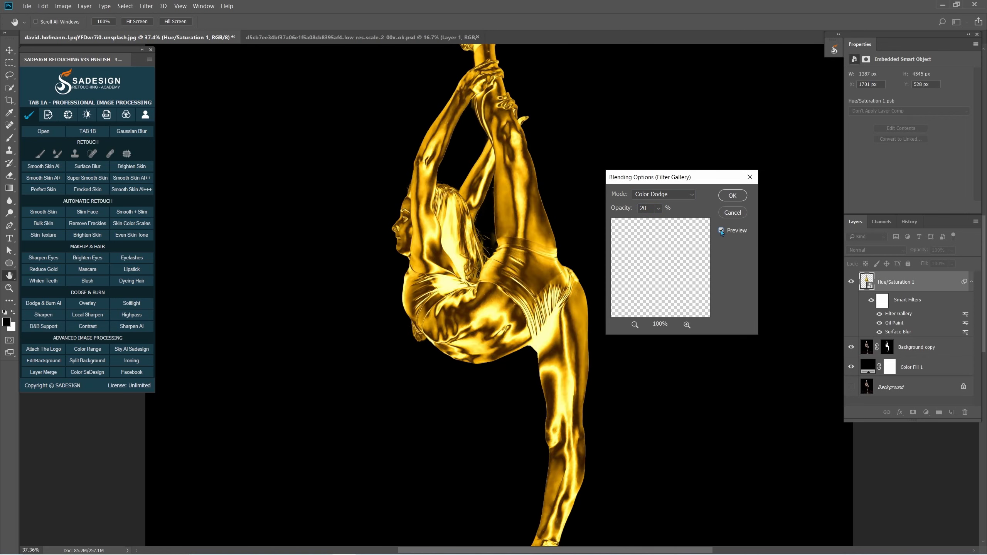
{"action": "left_click", "coordinate": [732, 195]}
{"action": "key", "text": "ctrl+0"}
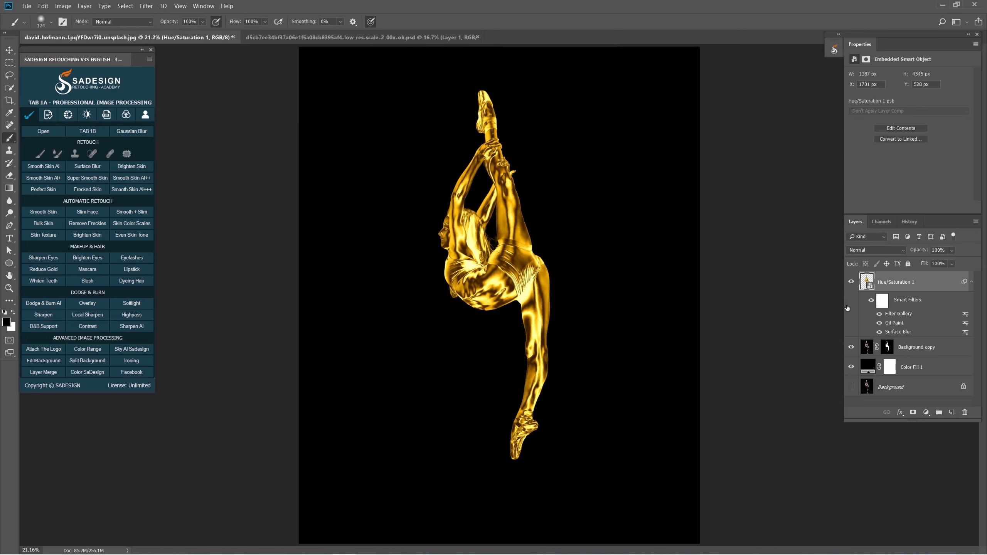
Step: Add a new layer above the golden dancer and prepare a soft white brush of about 313 px
{"action": "left_click", "coordinate": [952, 413]}
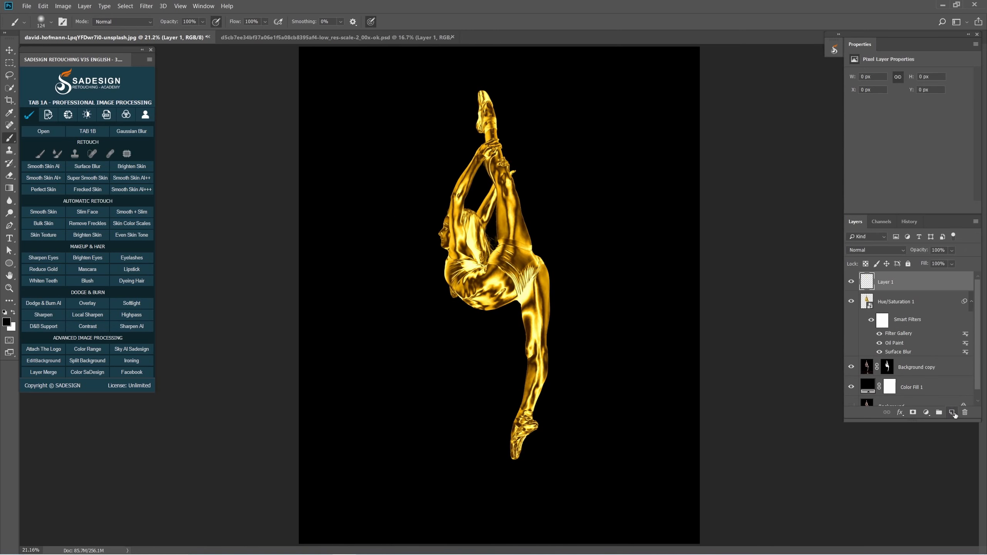
{"action": "right_click", "coordinate": [11, 142]}
{"action": "left_click", "coordinate": [50, 139]}
{"action": "mouse_move", "coordinate": [488, 270]}
{"action": "left_mouse_down"}
{"action": "mouse_move", "coordinate": [498, 271]}
{"action": "mouse_move", "coordinate": [486, 300]}
{"action": "left_mouse_up"}
{"action": "left_click", "coordinate": [13, 312]}
Step: Paint soft white glow spots on the dancer's back, hip, raised thigh, hands, shoulder, knee and standing foot
{"action": "left_click", "coordinate": [475, 297]}
{"action": "scroll", "coordinate": [494, 275], "scroll_direction": "up", "scroll_amount": 1}
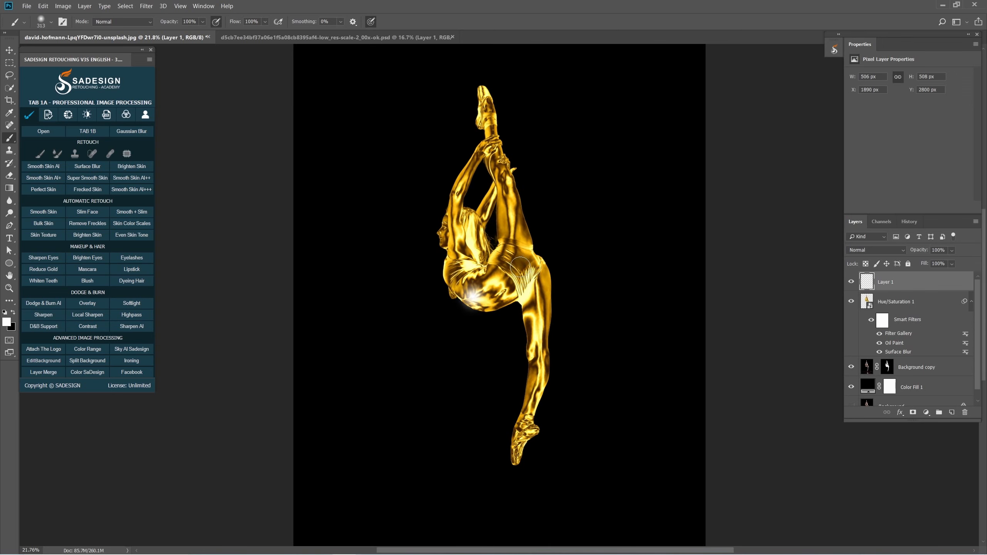
{"action": "left_click", "coordinate": [521, 266]}
{"action": "left_click", "coordinate": [505, 184]}
{"action": "left_click", "coordinate": [492, 147]}
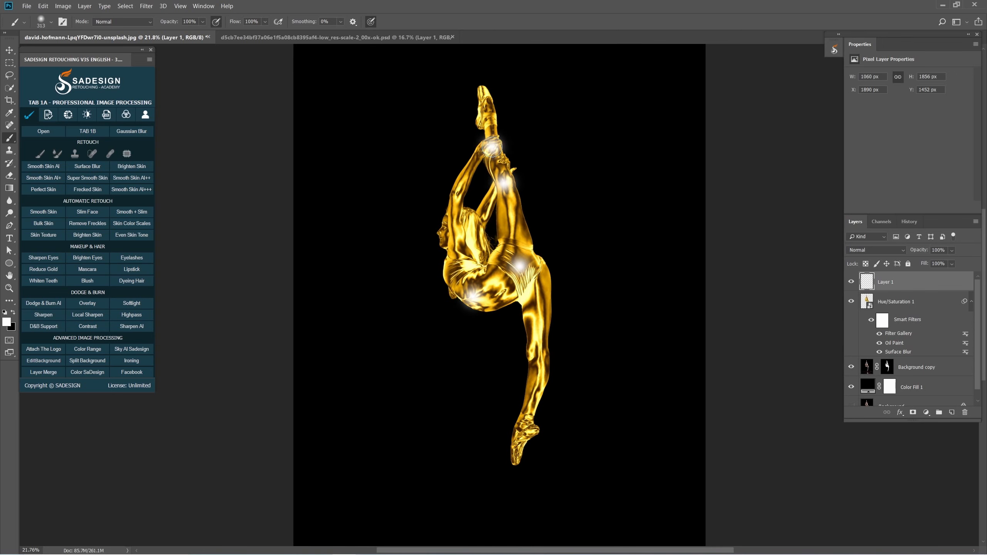
{"action": "left_click", "coordinate": [457, 231]}
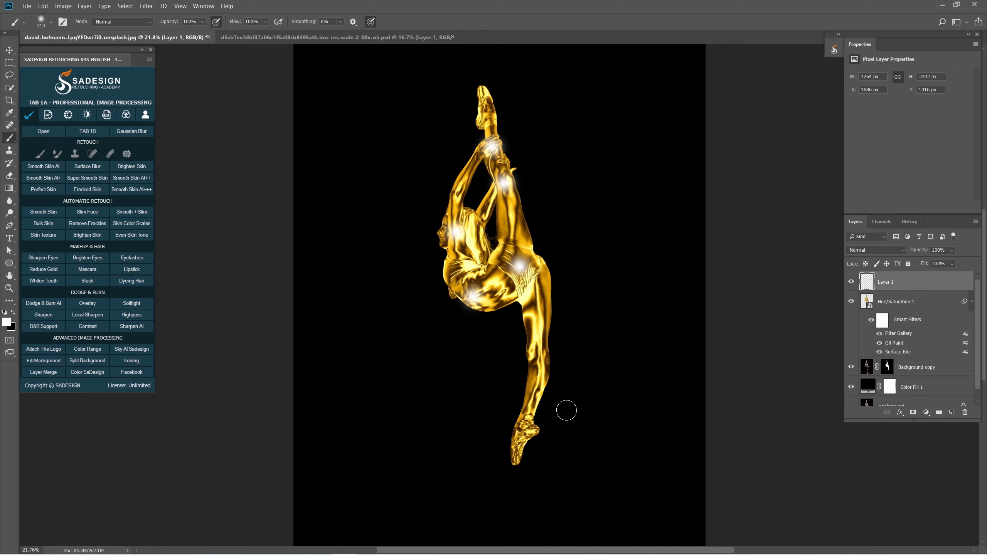
{"action": "left_click", "coordinate": [543, 363]}
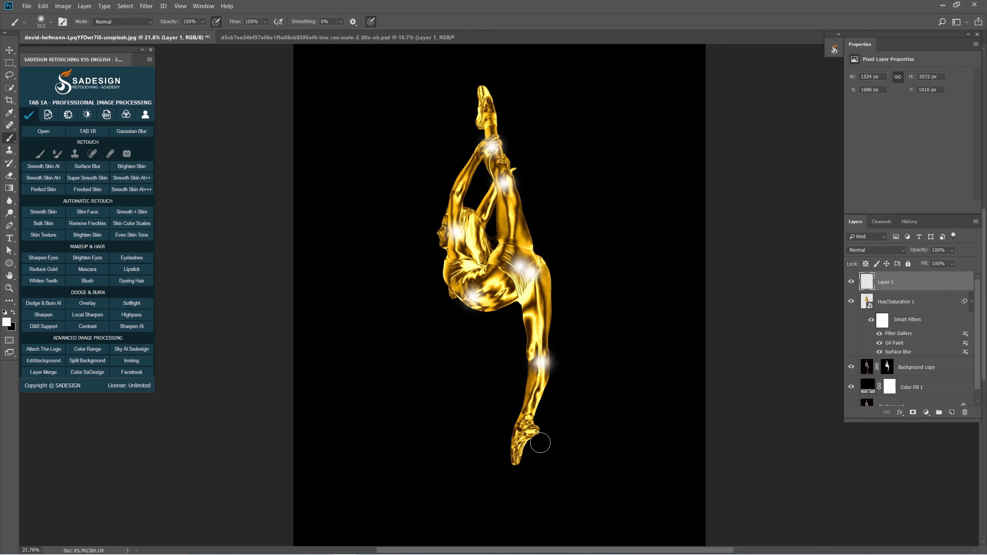
{"action": "left_click", "coordinate": [520, 435]}
Step: Blend the white glow layer in Color Dodge with a Fill of 20%, and toggle its visibility to compare
{"action": "left_click", "coordinate": [877, 251]}
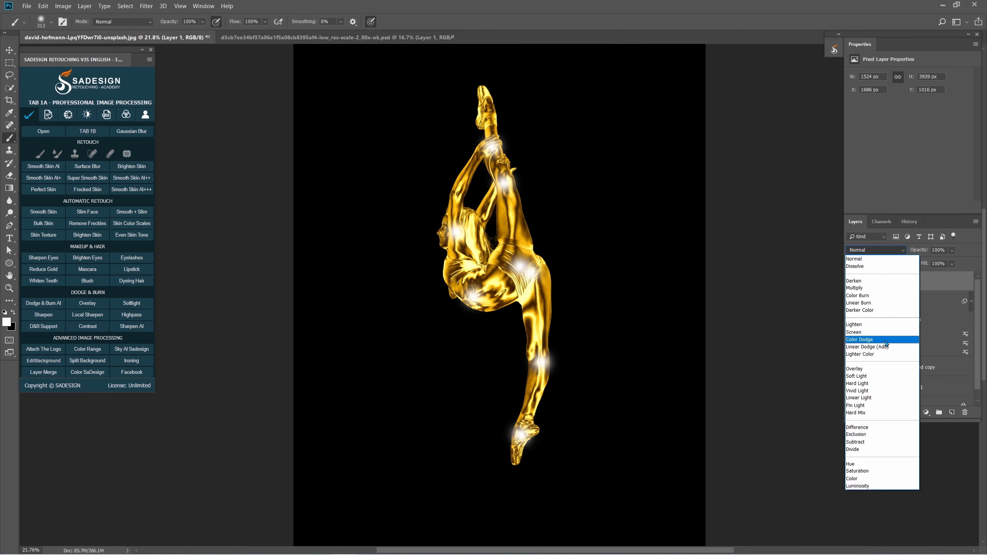
{"action": "left_click", "coordinate": [887, 341]}
{"action": "left_click", "coordinate": [946, 263]}
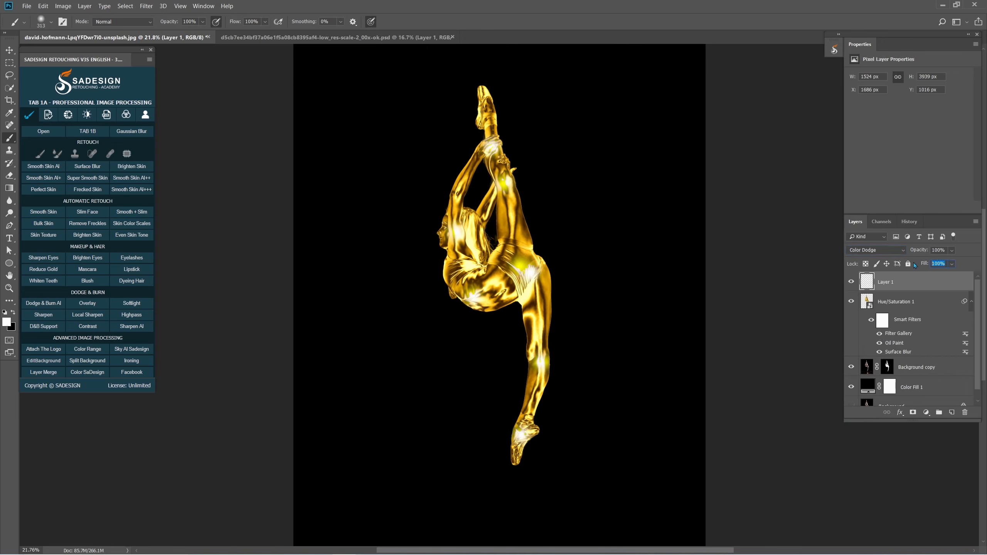
{"action": "type", "text": "10"}
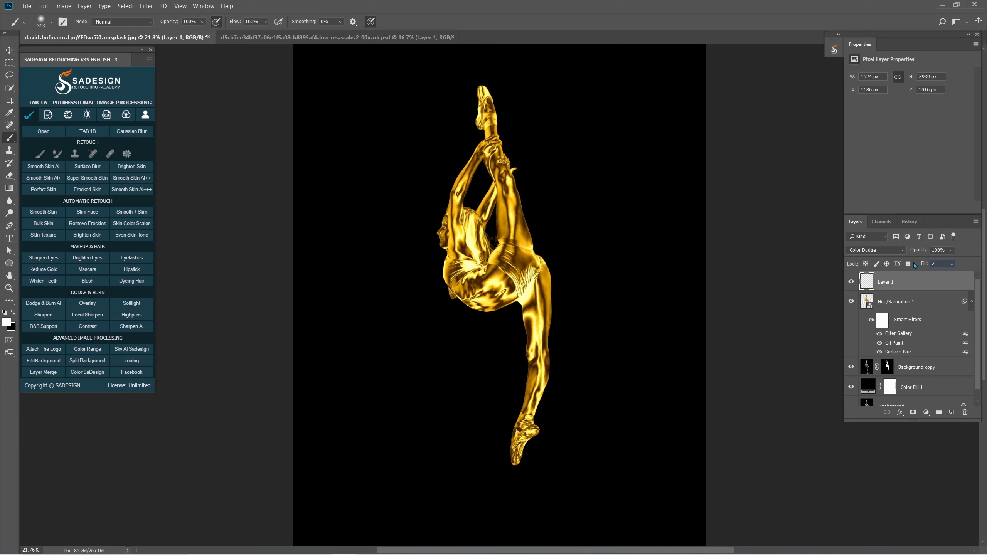
{"action": "type", "text": "0"}
{"action": "key", "text": "Return"}
{"action": "left_click", "coordinate": [851, 282]}
{"action": "left_click", "coordinate": [852, 282]}
{"action": "left_click", "coordinate": [852, 282]}
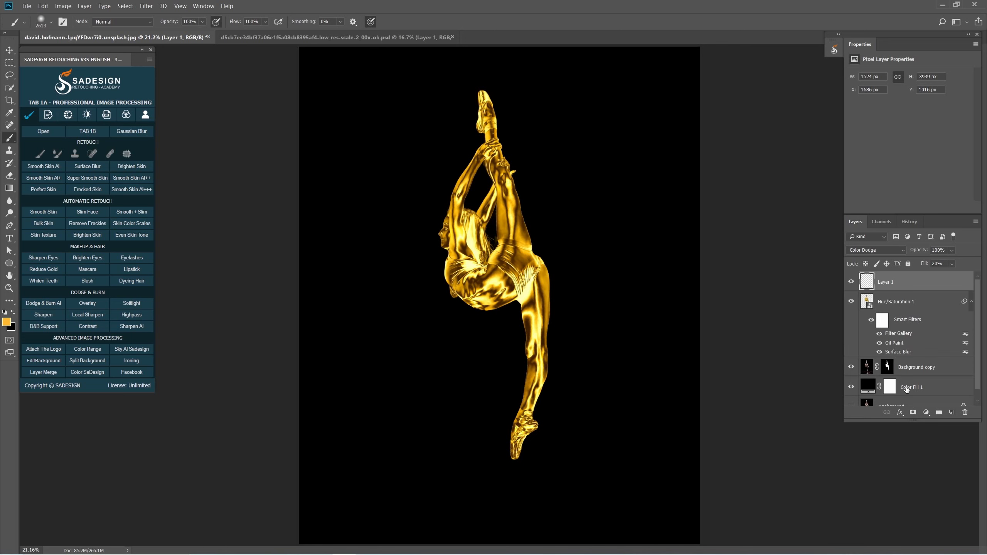
Step: Add a new empty layer directly above the black Color Fill 1 layer and restore the default black and white colours
{"action": "left_click", "coordinate": [906, 389]}
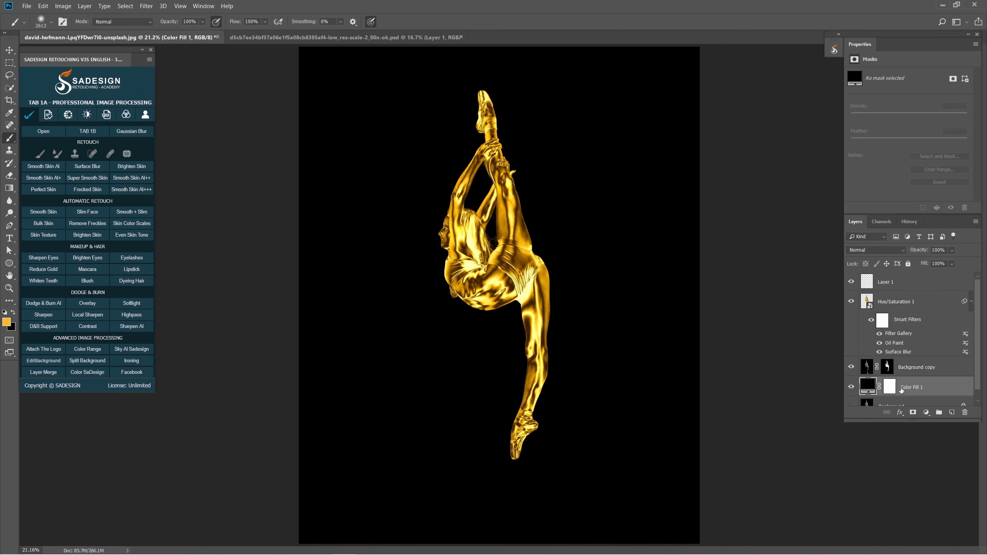
{"action": "left_click", "coordinate": [851, 387]}
{"action": "left_click", "coordinate": [851, 386]}
{"action": "left_click", "coordinate": [951, 412]}
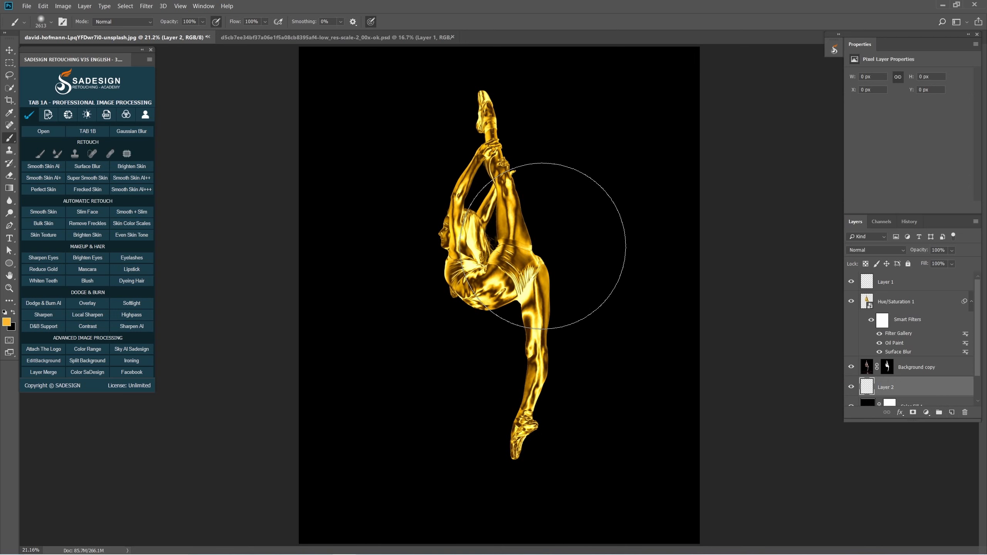
{"action": "key", "text": "d"}
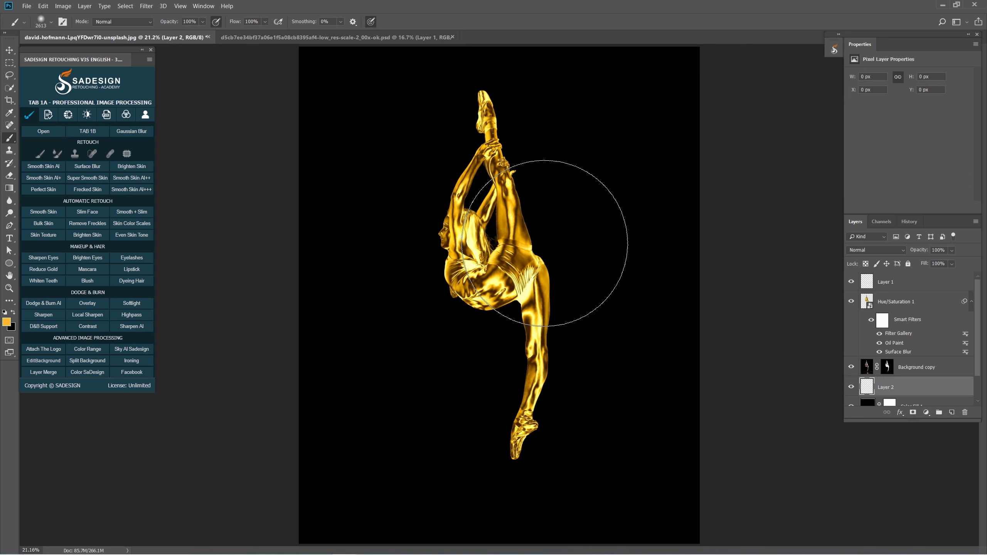
Step: Choose the Brush tool and change the foreground colour to a light golden yellow
{"action": "right_click", "coordinate": [11, 142]}
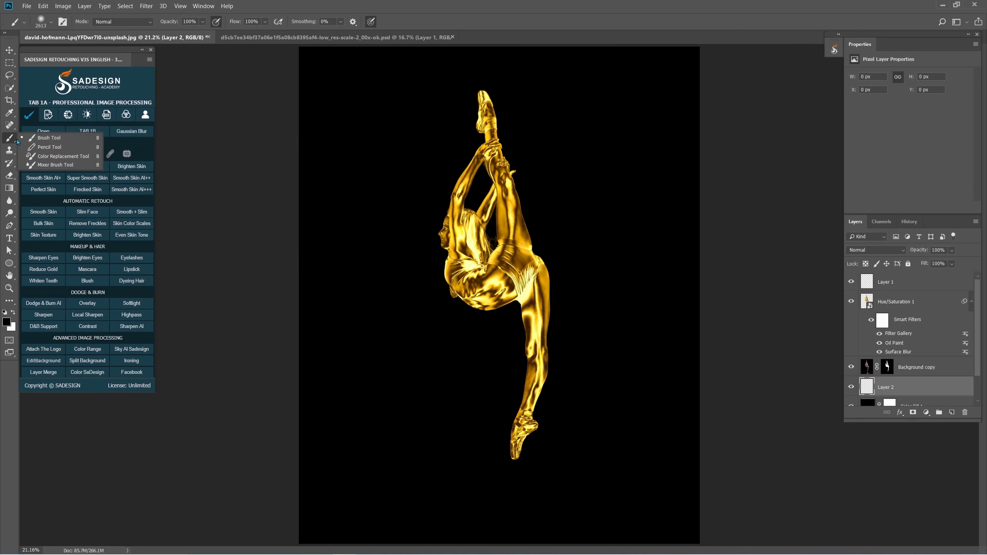
{"action": "left_click", "coordinate": [45, 140]}
{"action": "left_click", "coordinate": [5, 325]}
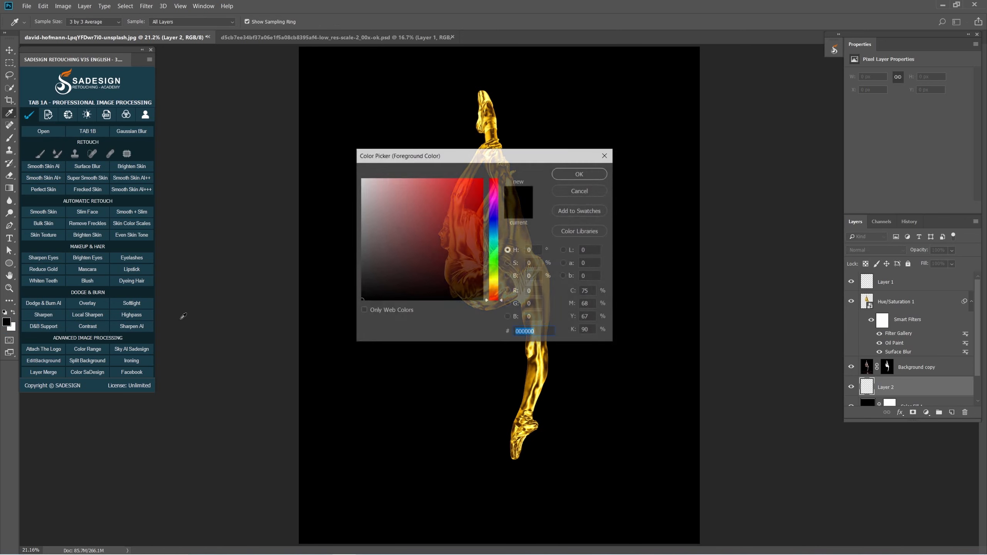
{"action": "left_click_drag", "start_coordinate": [493, 298], "coordinate": [492, 287]}
{"action": "left_click_drag", "start_coordinate": [446, 192], "coordinate": [451, 162]}
{"action": "left_click", "coordinate": [580, 173]}
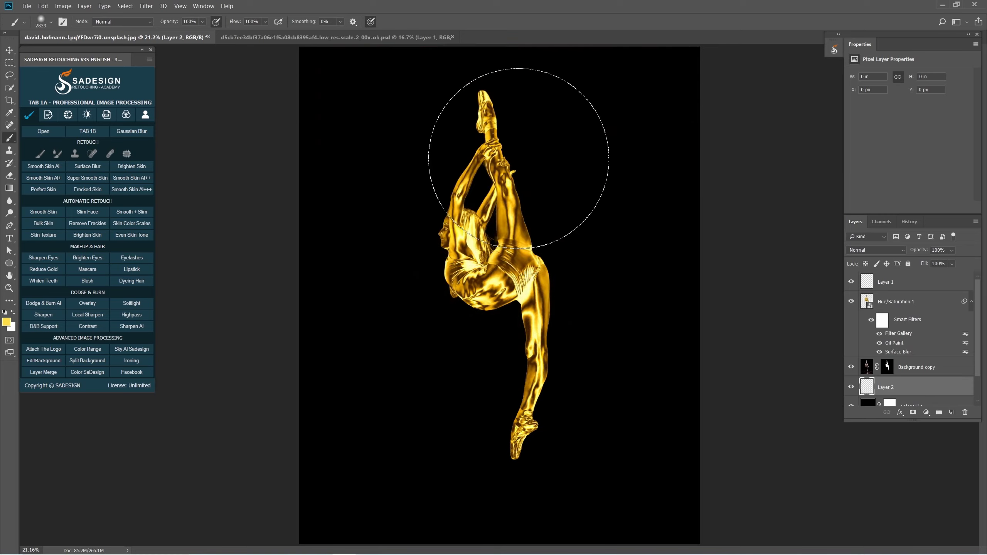
Step: Paint a large soft yellow glow behind the dancer, from the raised foot down to the standing foot
{"action": "left_click", "coordinate": [483, 150]}
{"action": "left_click", "coordinate": [488, 330]}
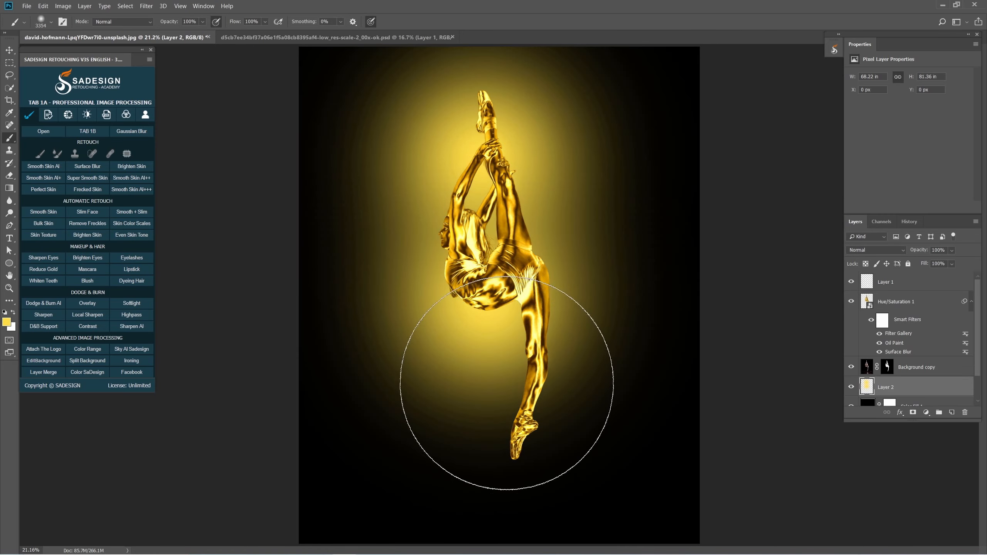
{"action": "left_click", "coordinate": [501, 409]}
{"action": "left_click_drag", "start_coordinate": [511, 288], "coordinate": [479, 289]}
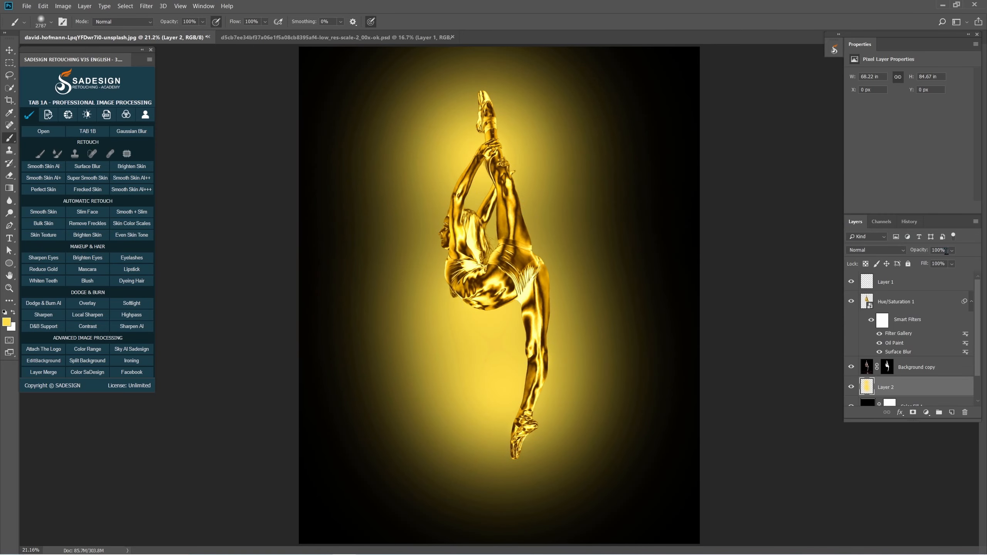
Step: Lower the yellow glow layer's opacity to 10% and toggle its visibility to compare
{"action": "left_click", "coordinate": [925, 252]}
{"action": "type", "text": "10"}
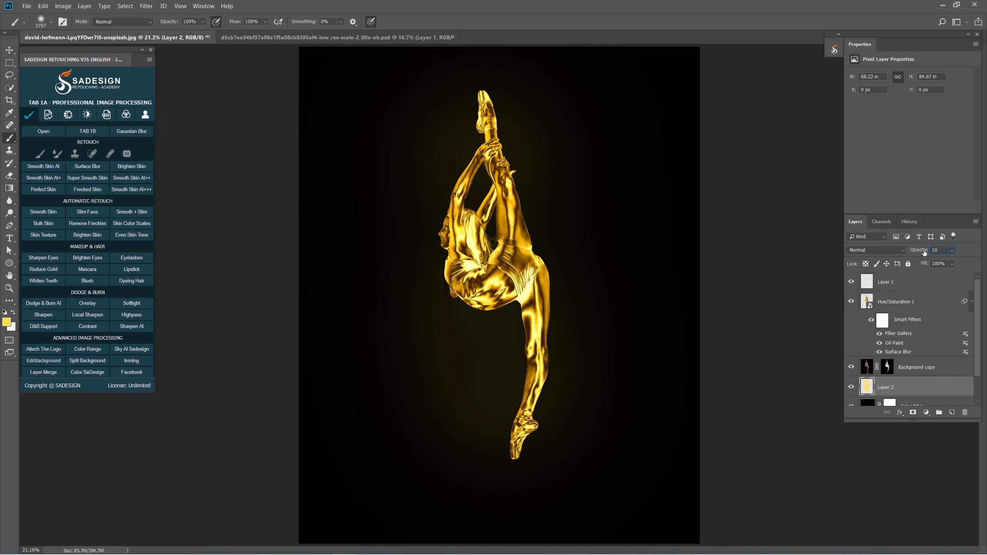
{"action": "left_click", "coordinate": [851, 387]}
{"action": "left_click", "coordinate": [851, 387]}
Step: Bring the metallic pedestal from the other open document into the dancer image and place it under her standing foot
{"action": "left_click_drag", "start_coordinate": [549, 323], "coordinate": [551, 290]}
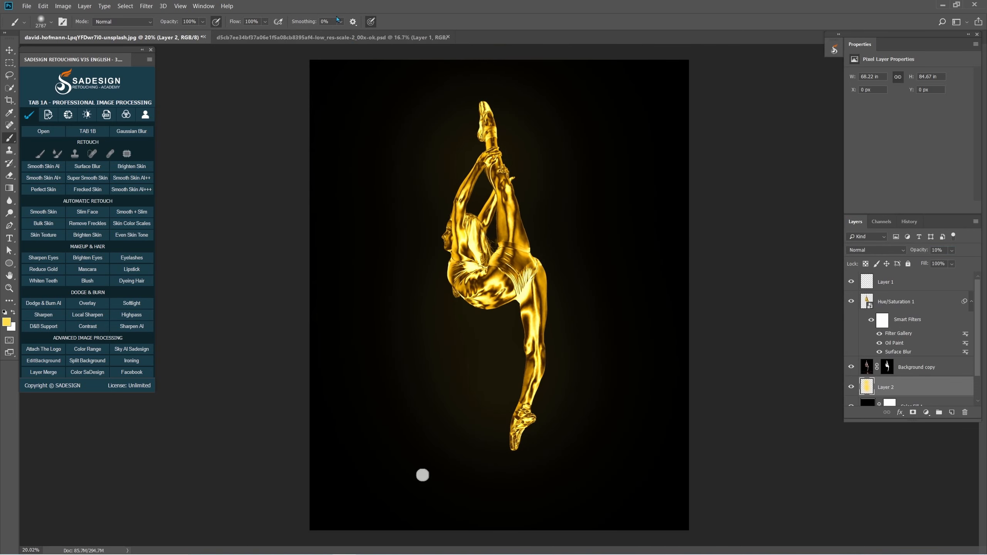
{"action": "left_click", "coordinate": [327, 40]}
{"action": "key", "text": "v"}
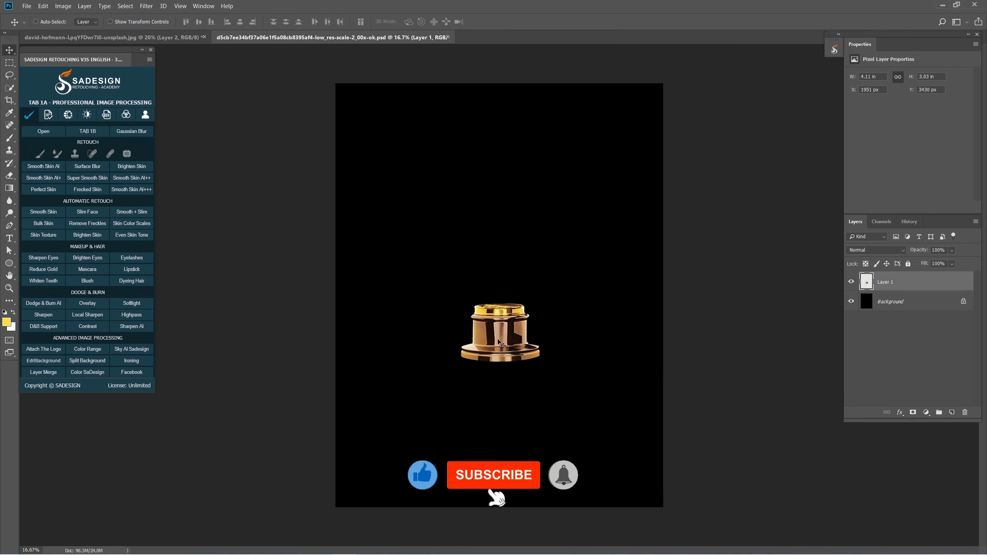
{"action": "left_click_drag", "start_coordinate": [502, 330], "coordinate": [519, 463]}
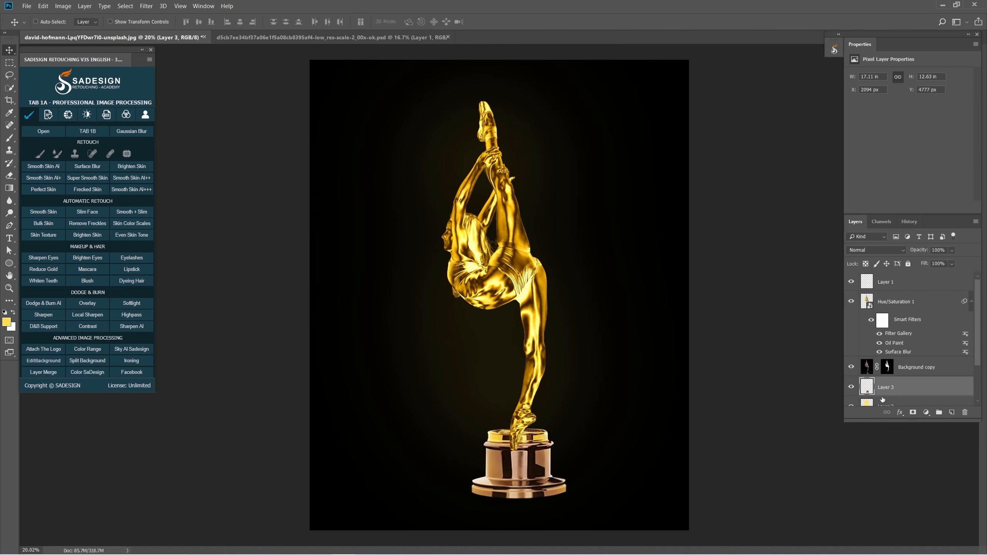
Step: Scale the pedestal down to about 76% and centre it directly under the statue's standing foot
{"action": "key", "text": "ctrl+t"}
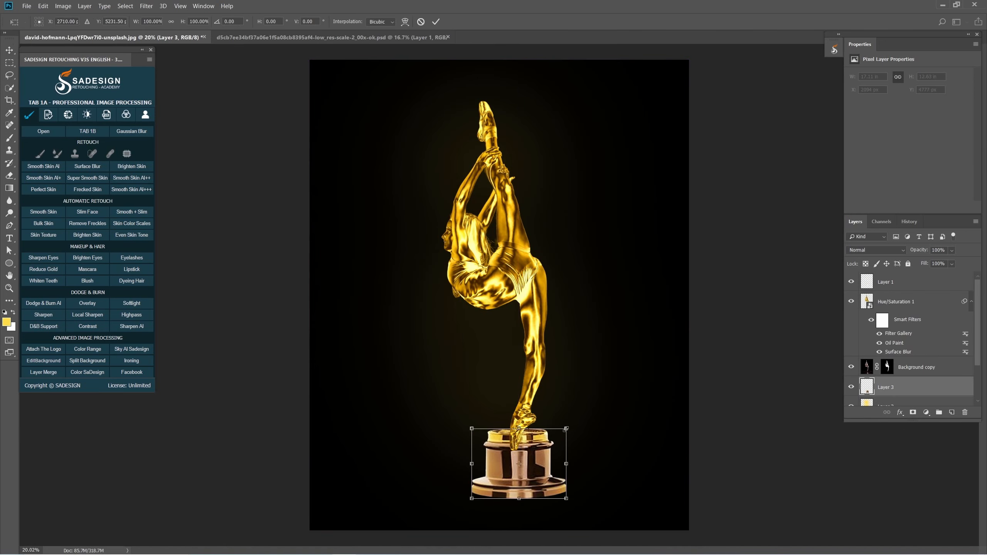
{"action": "left_click_drag", "start_coordinate": [567, 428], "coordinate": [552, 441]}
{"action": "left_click_drag", "start_coordinate": [528, 475], "coordinate": [527, 480]}
{"action": "key", "text": "Return"}
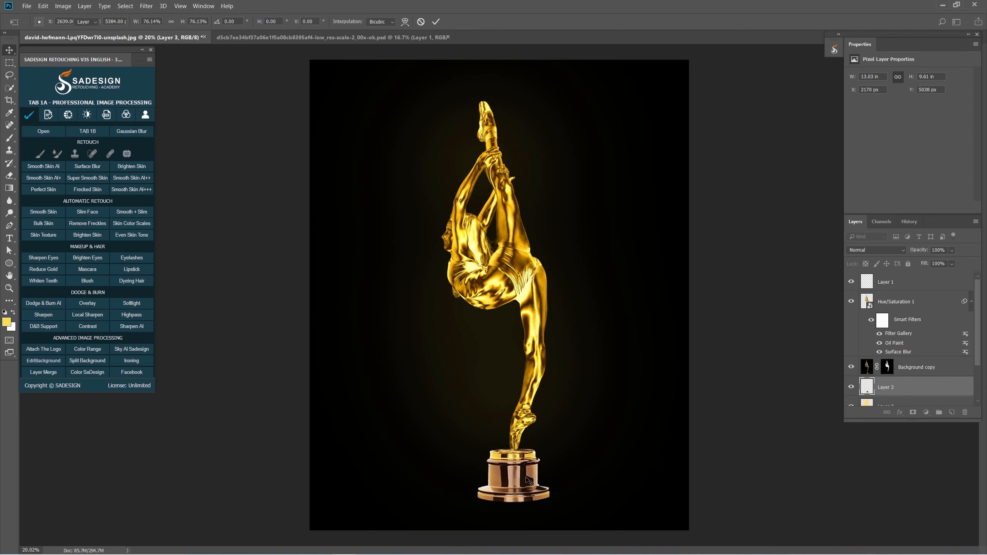
{"action": "left_click_drag", "start_coordinate": [527, 477], "coordinate": [528, 477]}
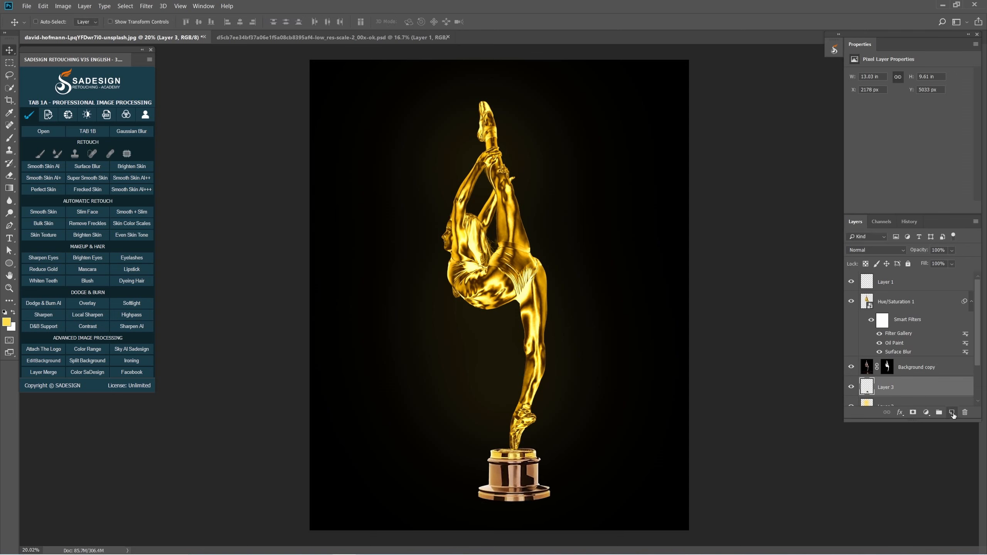
Step: Add a new layer above the pedestal and paint a soft black spot at the standing foot with the Brush tool
{"action": "left_click", "coordinate": [952, 413]}
{"action": "left_click", "coordinate": [6, 322]}
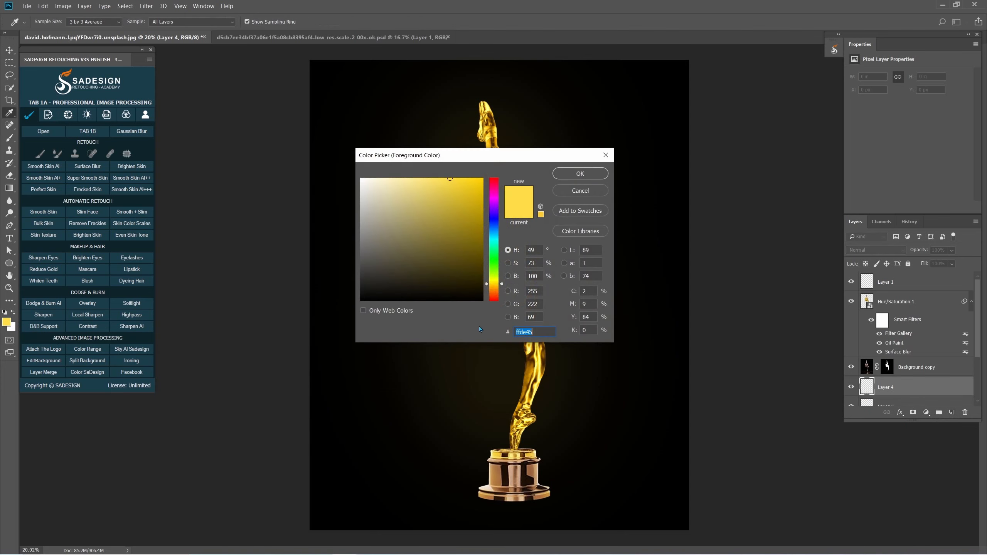
{"action": "left_click_drag", "start_coordinate": [472, 295], "coordinate": [314, 305]}
{"action": "key", "text": "Return"}
{"action": "right_click", "coordinate": [9, 139]}
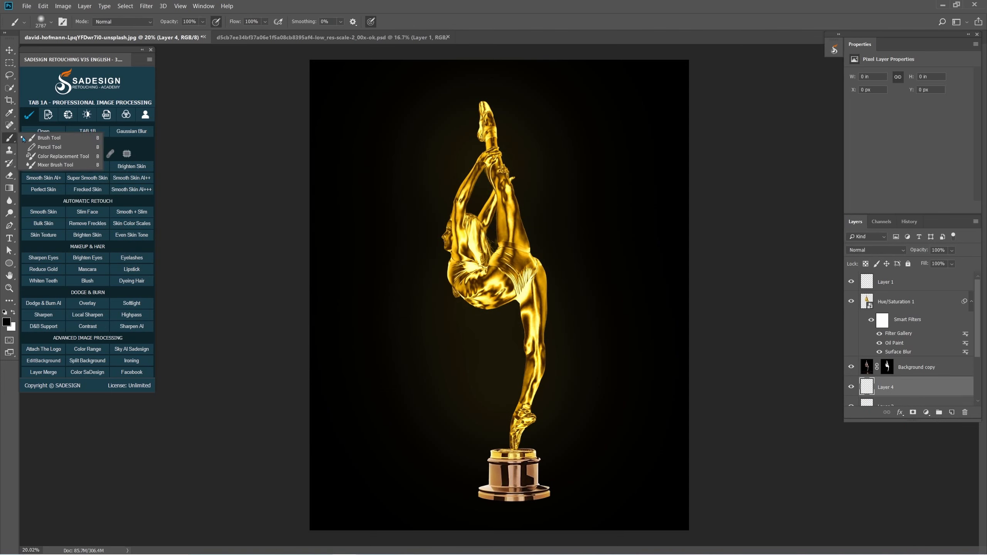
{"action": "left_click", "coordinate": [42, 138]}
{"action": "mouse_move", "coordinate": [552, 410]}
{"action": "left_mouse_down"}
{"action": "mouse_move", "coordinate": [507, 460]}
{"action": "mouse_move", "coordinate": [541, 473]}
{"action": "left_mouse_up"}
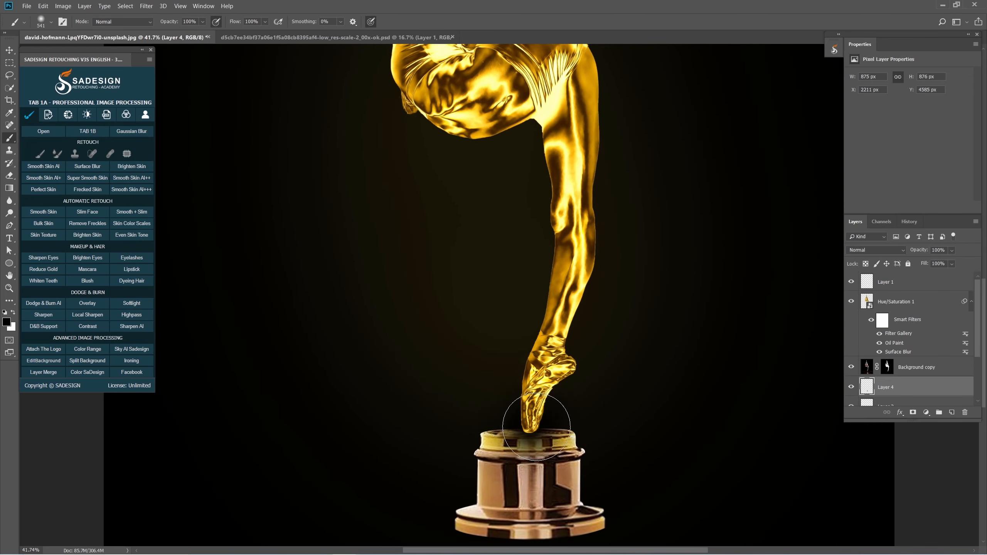
Step: Flatten the black spot into a thin shadow about 850 by 80 px and place it on the pedestal's top surface under the toes
{"action": "key", "text": "ctrl+t"}
{"action": "left_click_drag", "start_coordinate": [530, 356], "coordinate": [554, 432]}
{"action": "key", "text": "Down"}
{"action": "key", "text": "Down"}
{"action": "key", "text": "Down"}
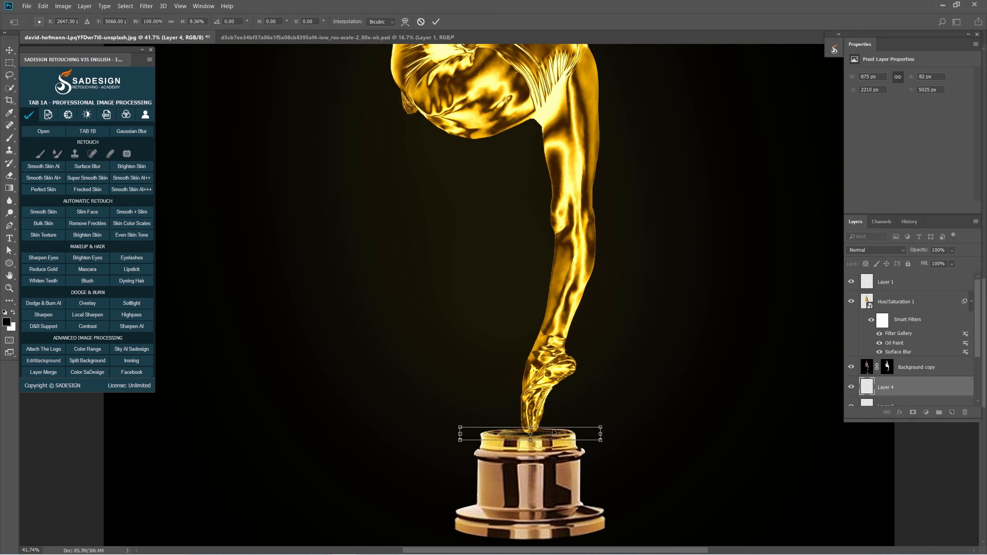
{"action": "key", "text": "Return"}
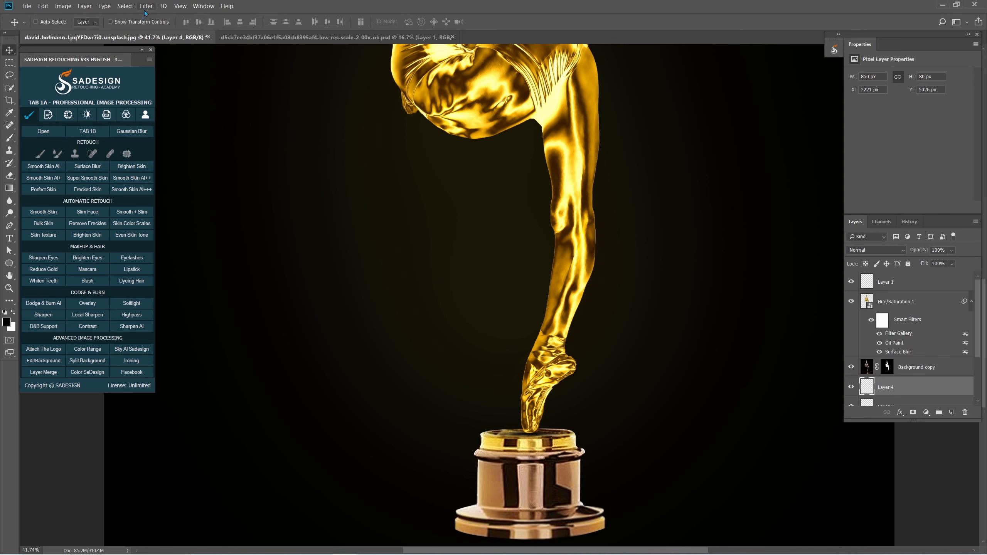
Step: Apply a Gaussian Blur with a 5-pixel radius to the foot shadow
{"action": "left_click", "coordinate": [147, 5]}
{"action": "mouse_move", "coordinate": [233, 109]}
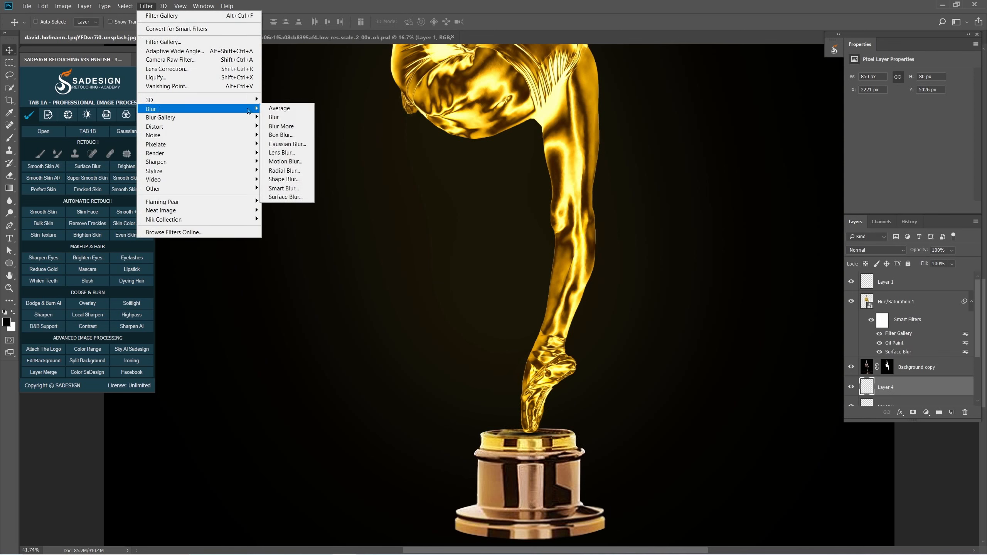
{"action": "left_click", "coordinate": [305, 149]}
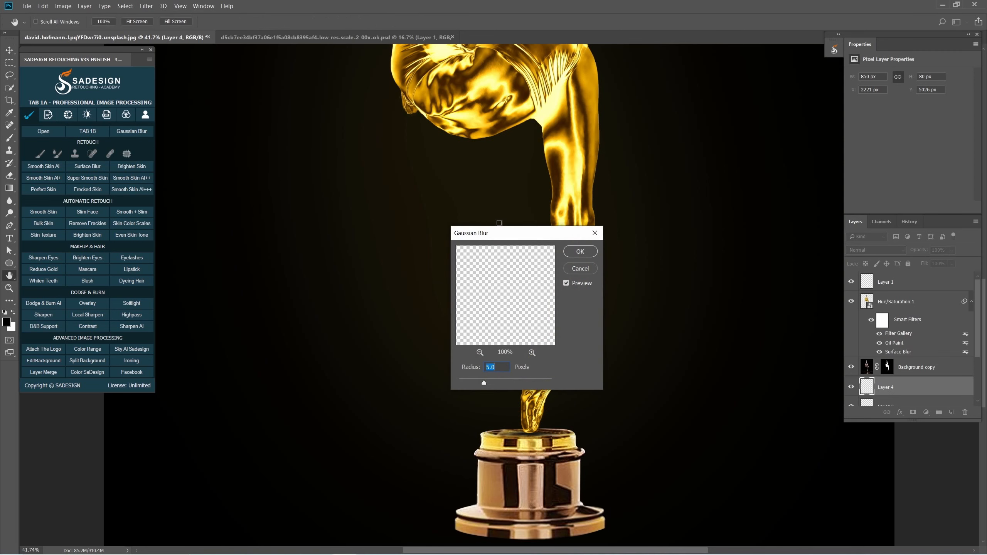
{"action": "left_click_drag", "start_coordinate": [507, 238], "coordinate": [622, 238]}
{"action": "left_click", "coordinate": [694, 251]}
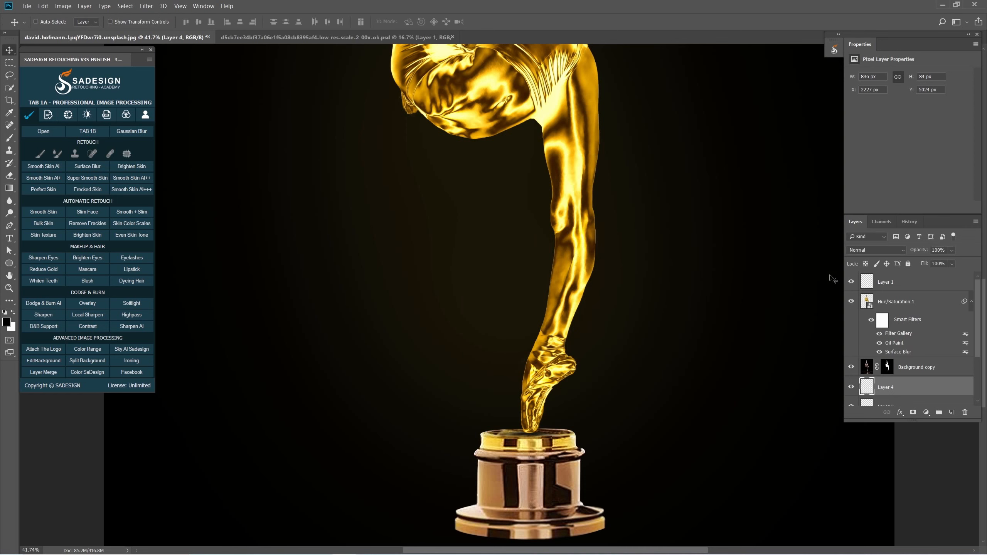
Step: Reduce the foot shadow layer's opacity to 50% and fit the whole image in view
{"action": "left_click", "coordinate": [946, 250]}
{"action": "type", "text": "50"}
{"action": "key", "text": "ctrl+0"}
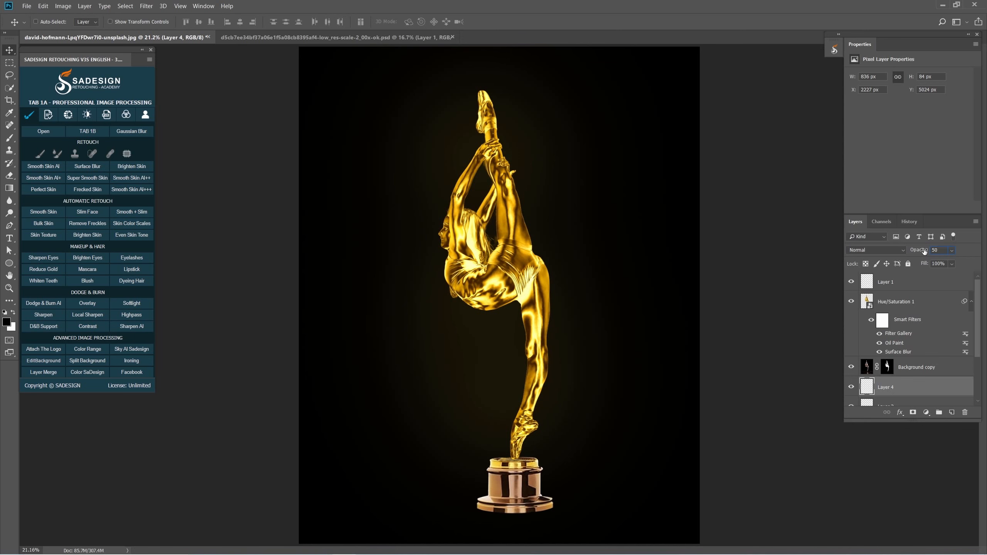
Step: Compare the finished golden statue with the original photo using the document's opening history snapshot
{"action": "scroll", "coordinate": [898, 327], "scroll_direction": "down", "scroll_amount": 3}
{"action": "left_click", "coordinate": [894, 337]}
{"action": "left_click", "coordinate": [909, 222]}
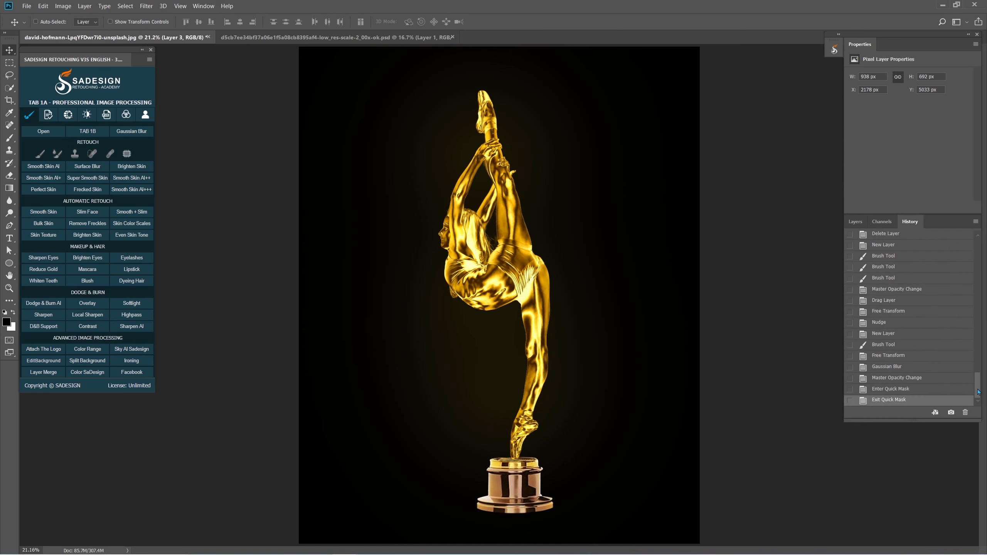
{"action": "scroll", "coordinate": [932, 311], "scroll_direction": "up", "scroll_amount": 5}
{"action": "left_click", "coordinate": [929, 240]}
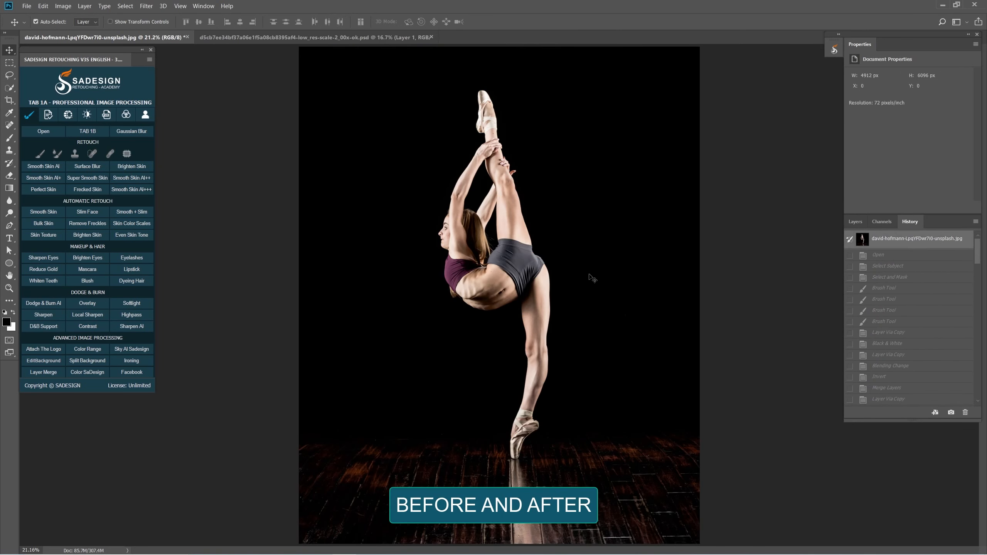
{"action": "key", "text": "ctrl+z"}
{"action": "key", "text": "ctrl+z"}
{"action": "key", "text": "ctrl+z"}
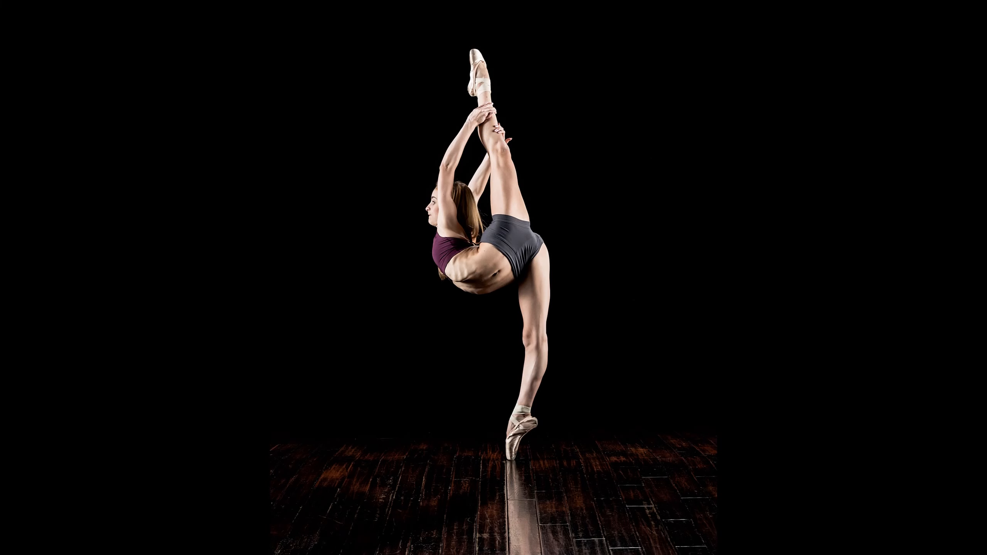